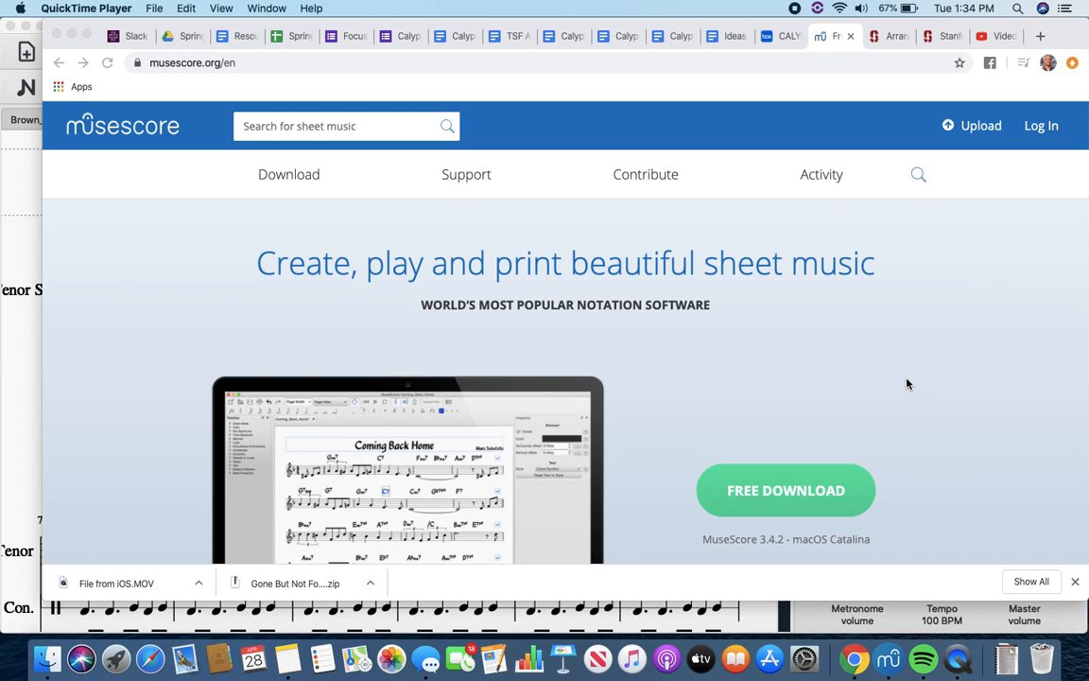
Switch to the Box page with the CALYPSO folder and open its Documents folder
scroll(907, 382, down, 1)
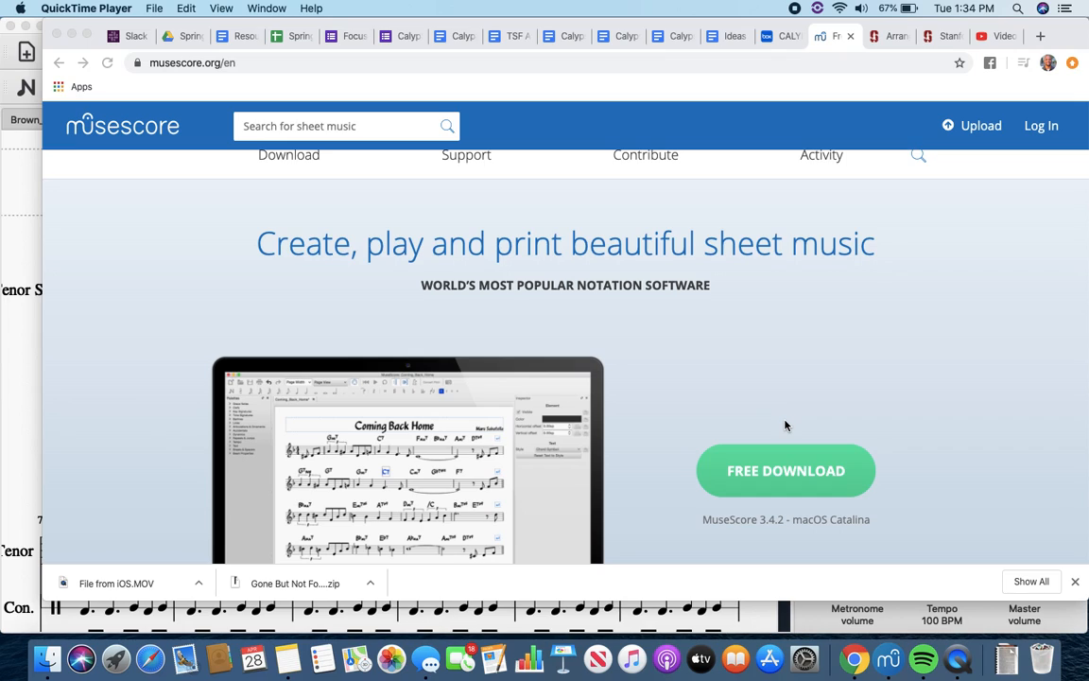
click(783, 39)
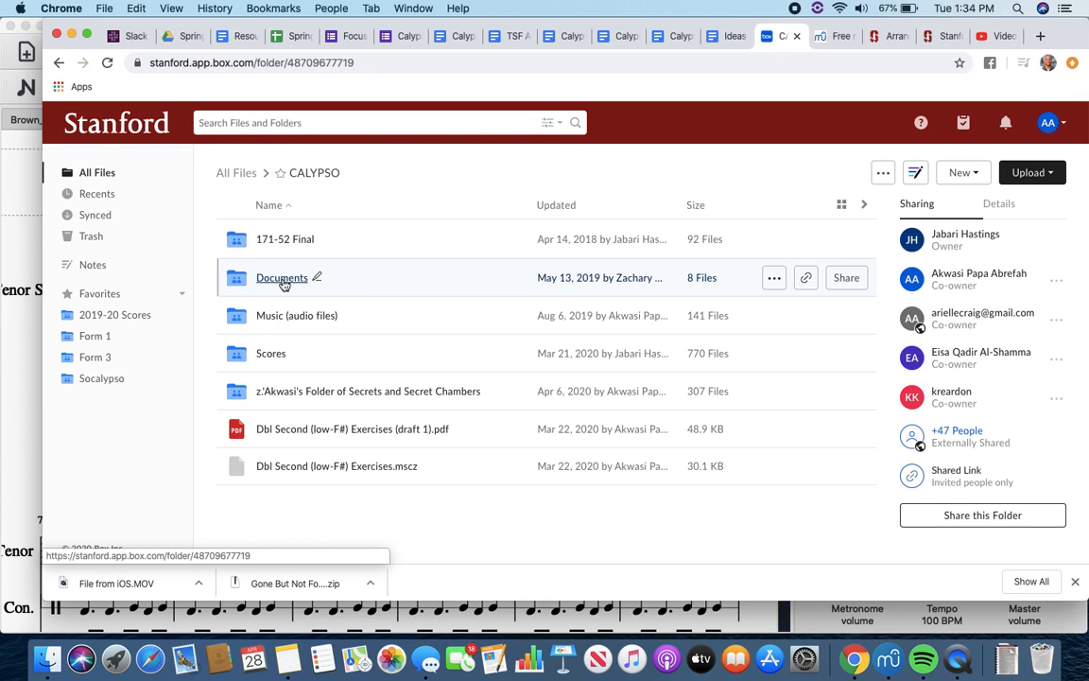
click(284, 280)
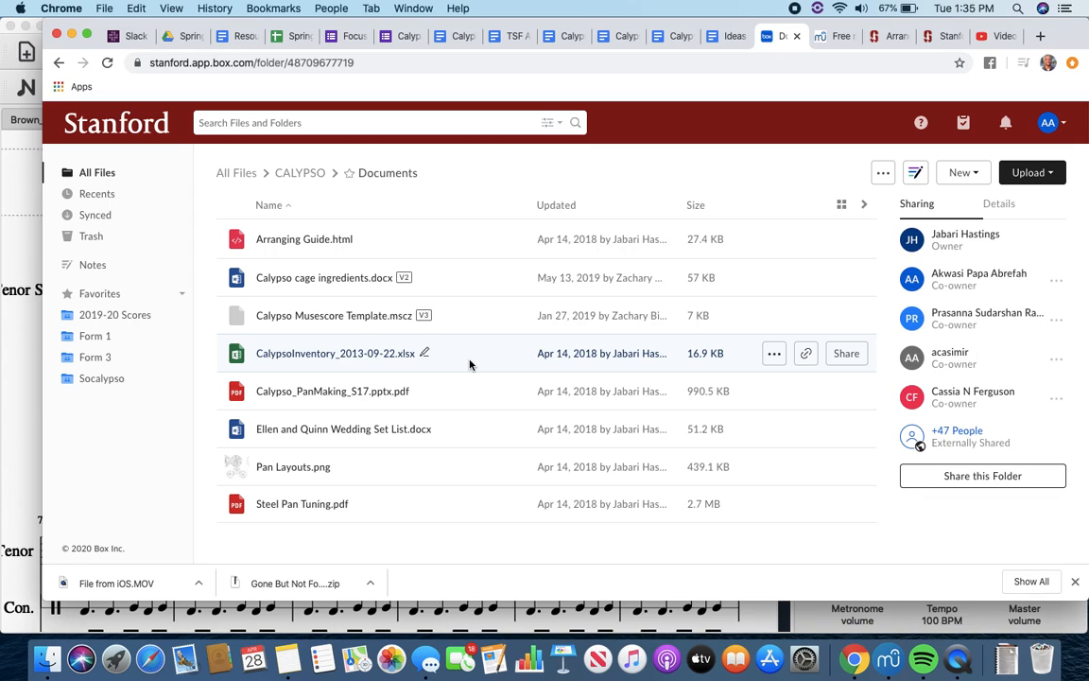
Switch to Finder and open Calypso Musescore Template.mscz from Downloads in MuseScore
key(super+Tab)
key(super+Tab)
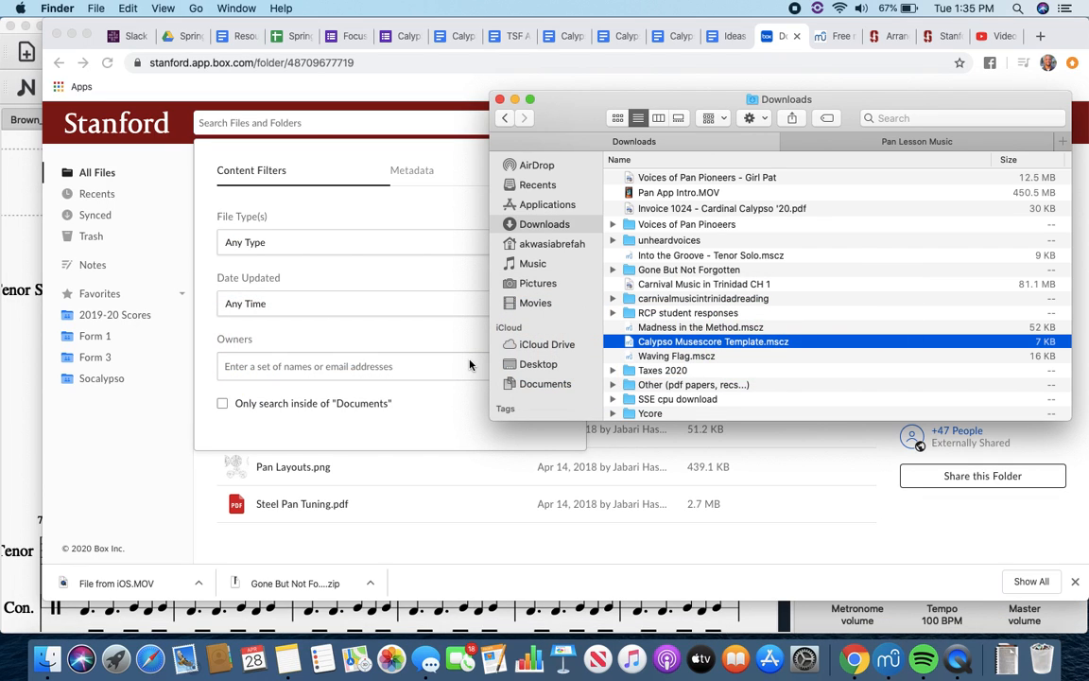
double_click(688, 348)
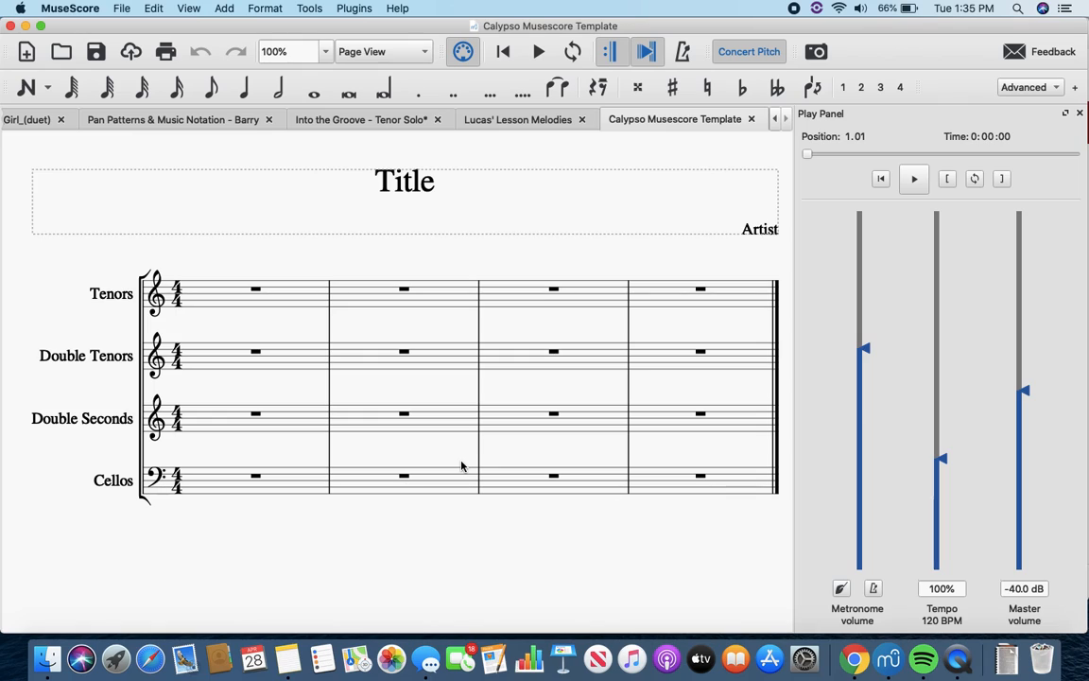
Replace the score's placeholder title with "Happy Birthday"
double_click(413, 180)
text(Happy)
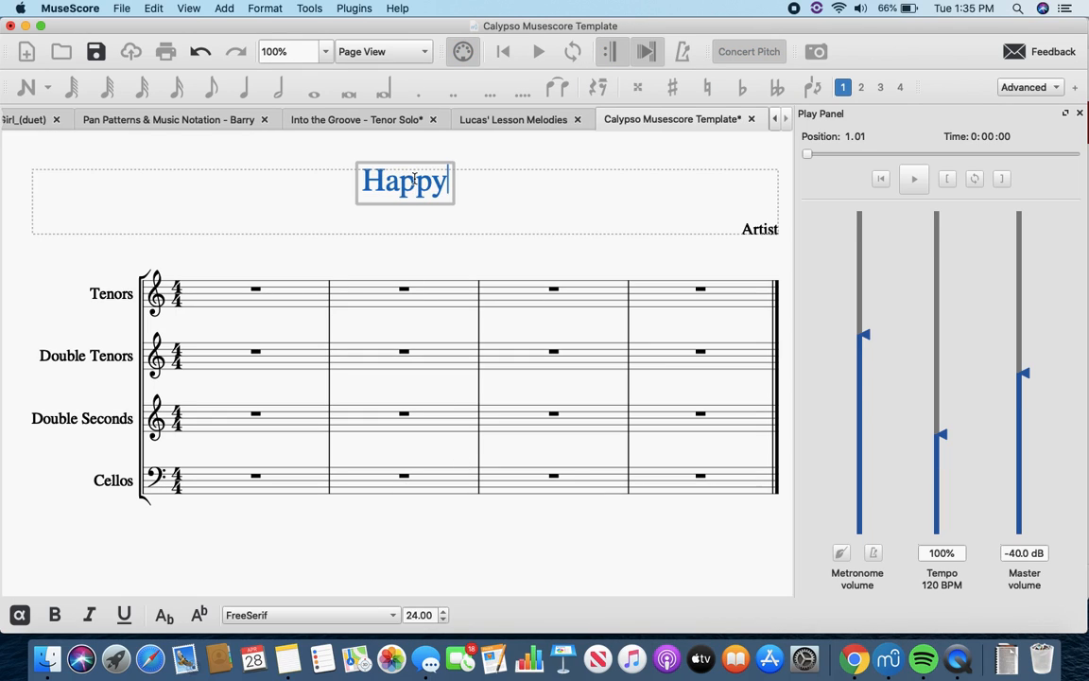
text( Birthday)
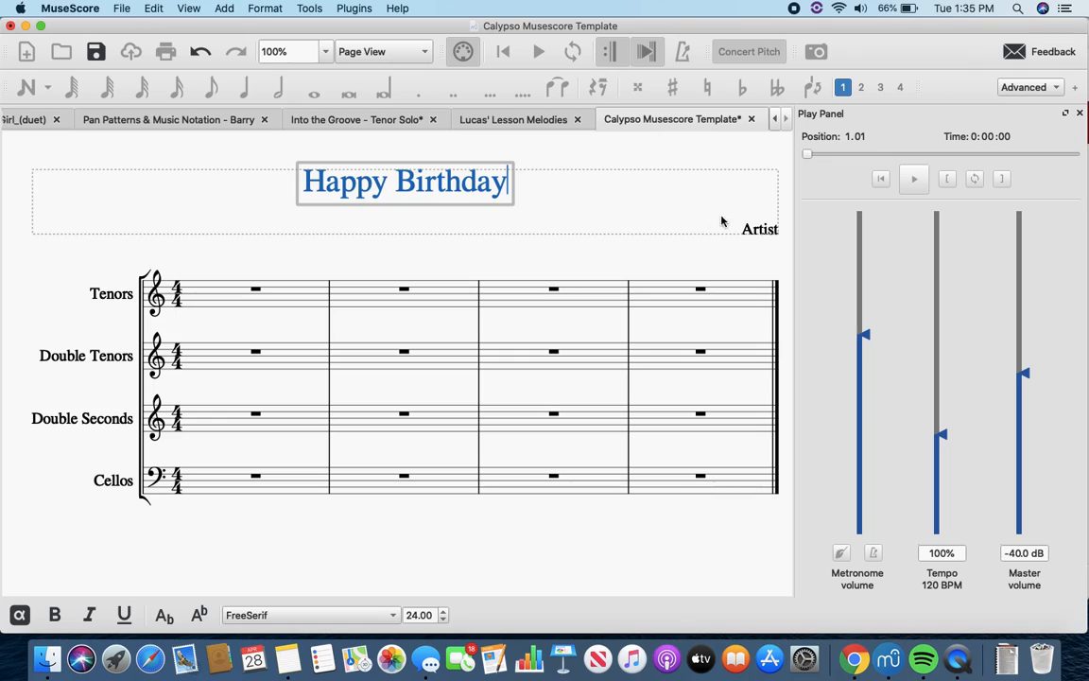
Replace the placeholder artist text above the staves with "Cardinal Calypso"
click(761, 230)
double_click(761, 230)
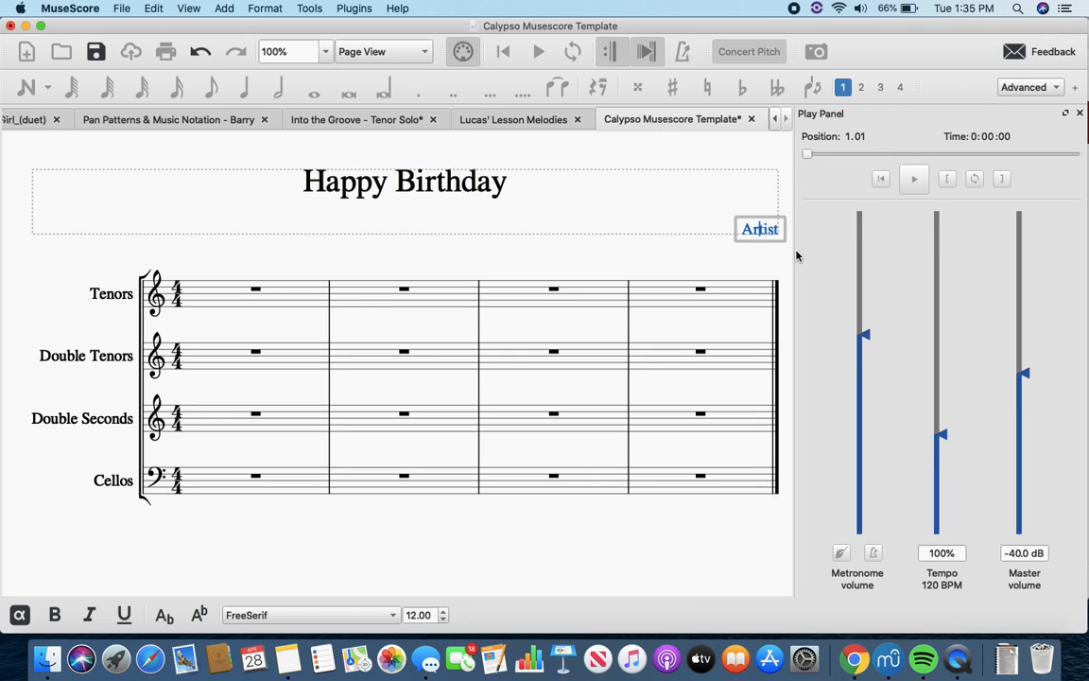
text(Cardi)
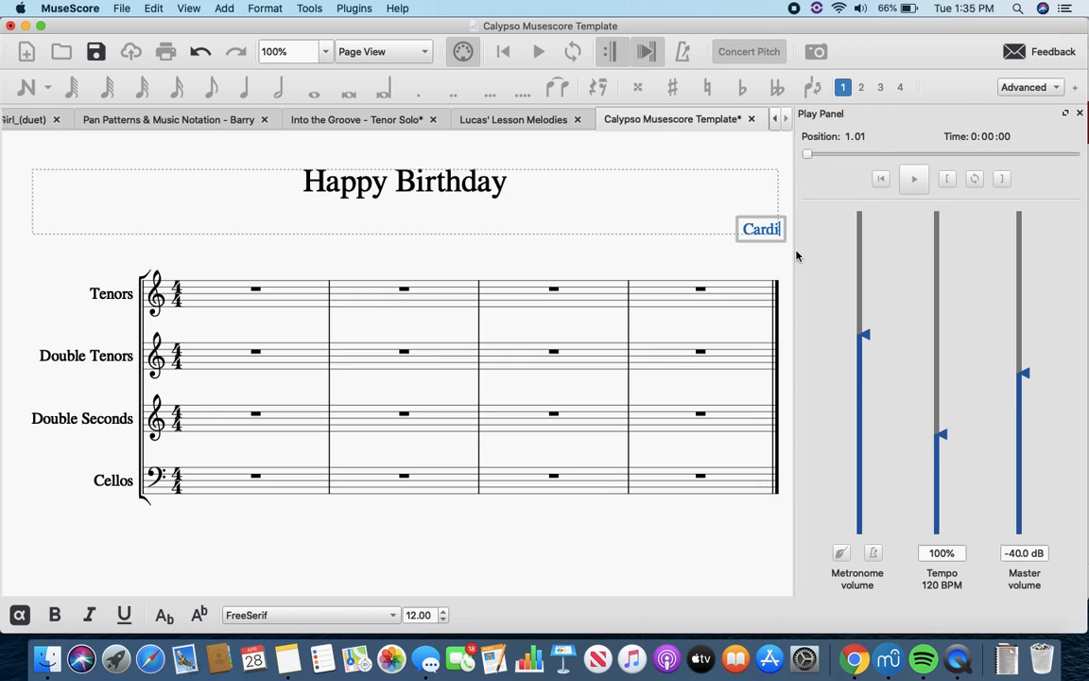
key(BackSpace)
text(inal Calypso)
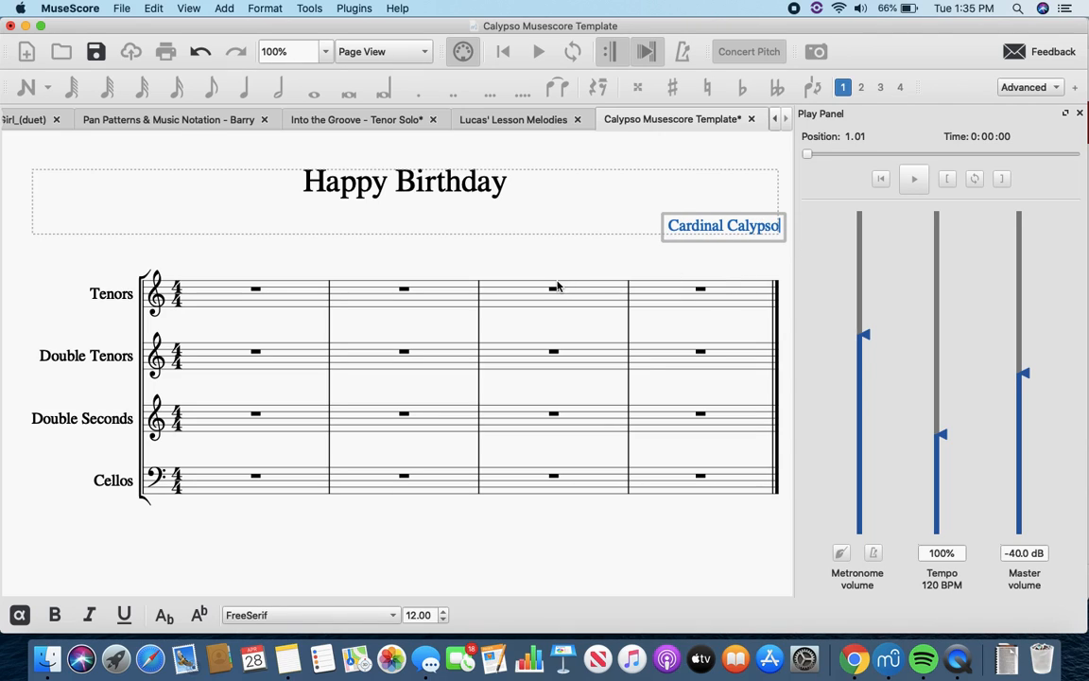
click(482, 237)
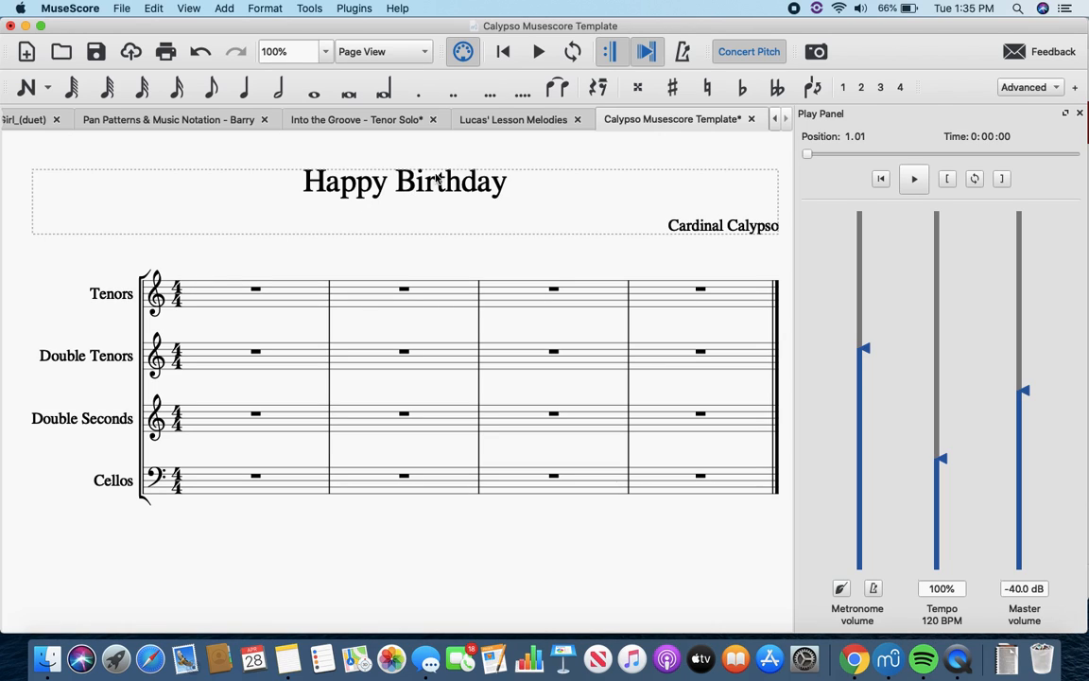
Close the Play Panel, and open the Master Palette briefly before closing it again
key(F11)
key(shift+F9)
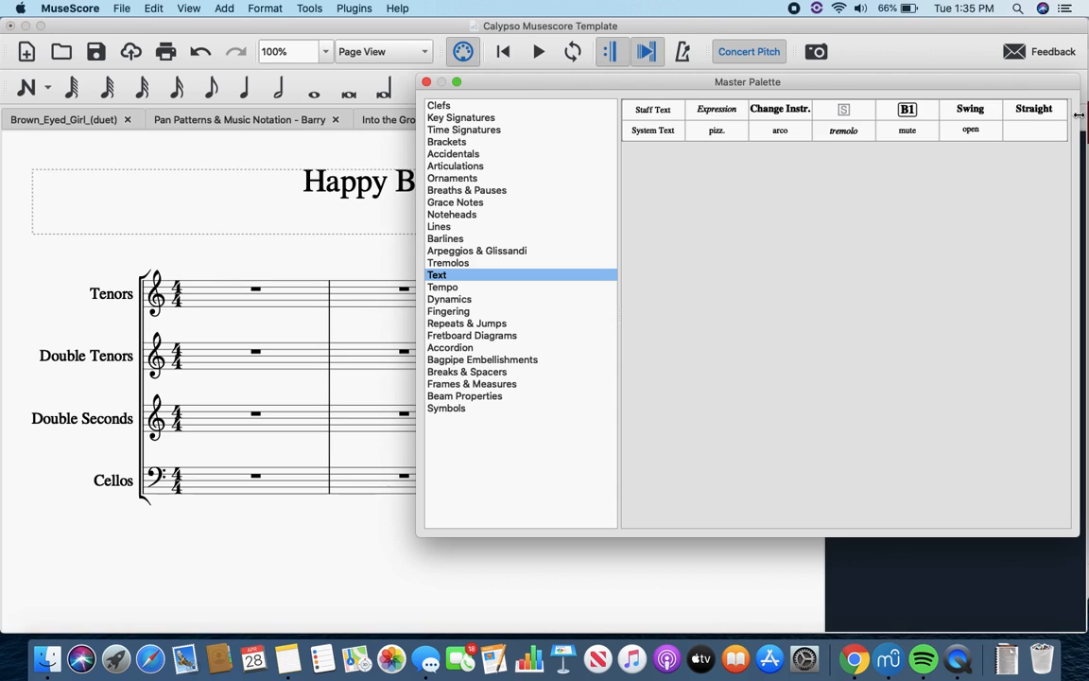
key(Escape)
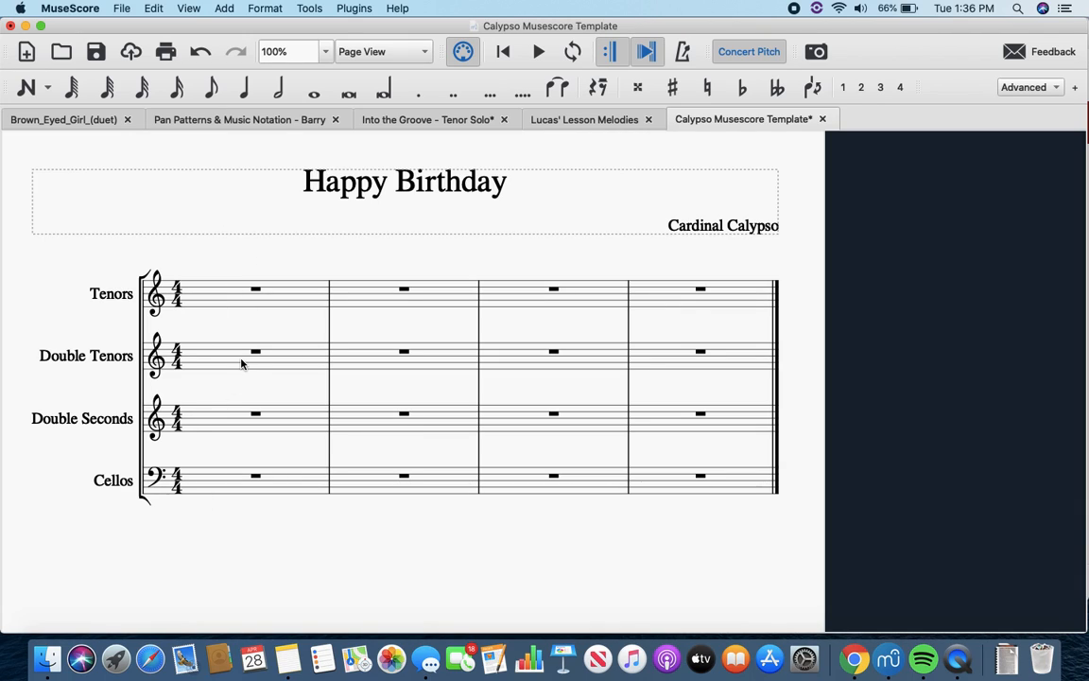
Review the Staff/Part Properties of the Tenors staff, including its instrument, names and pitch range
right_click(119, 295)
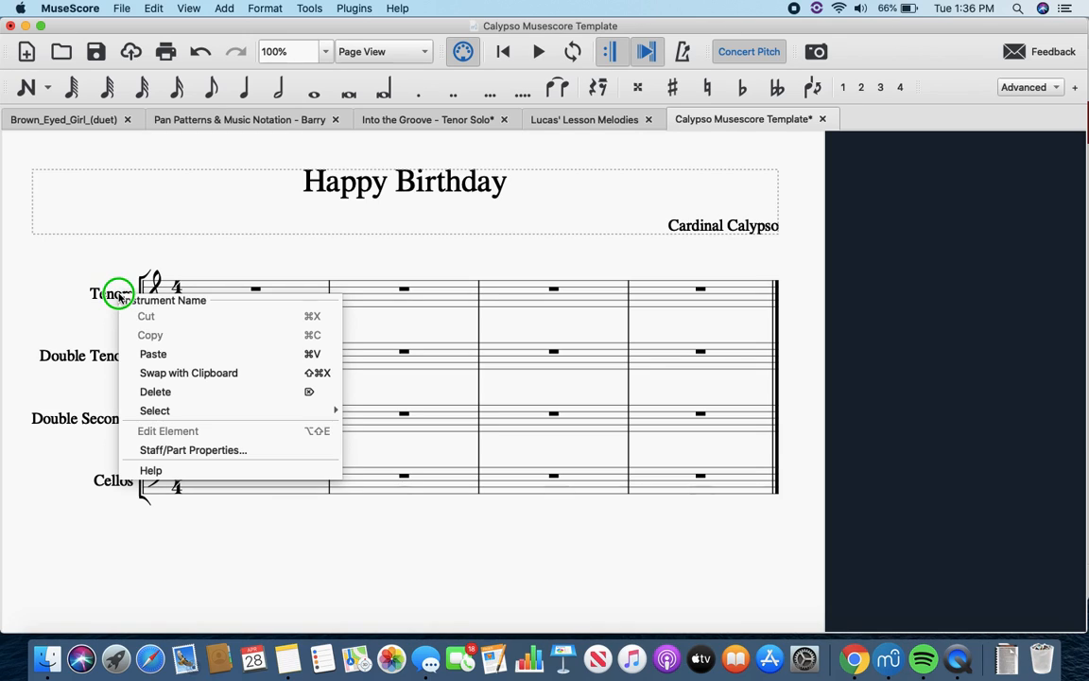
click(199, 459)
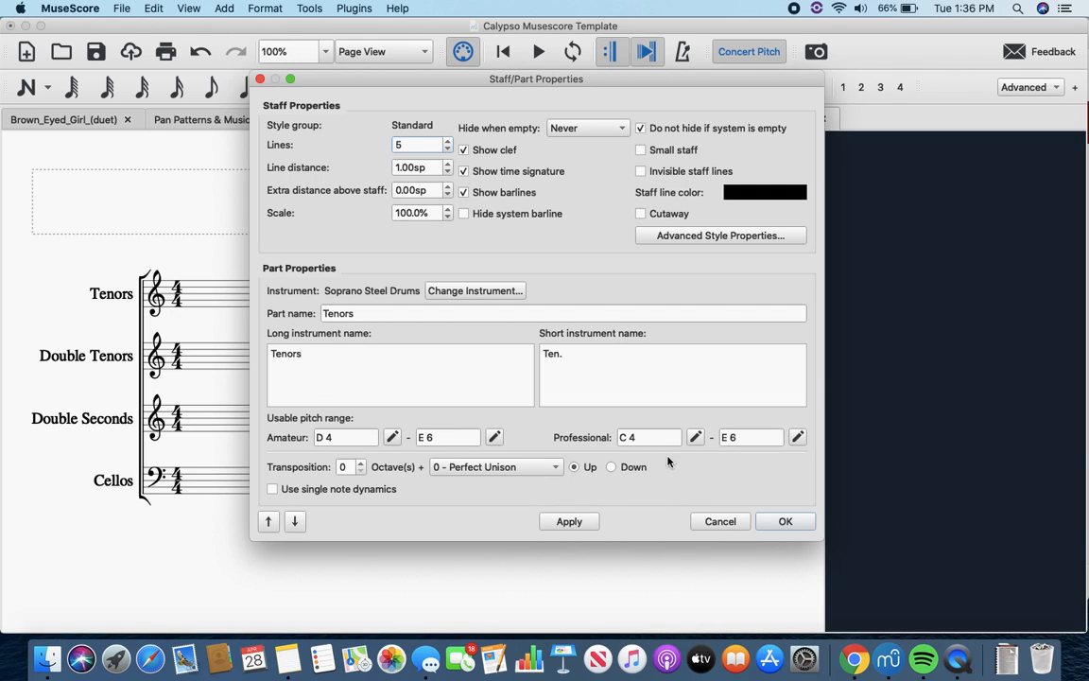
click(774, 521)
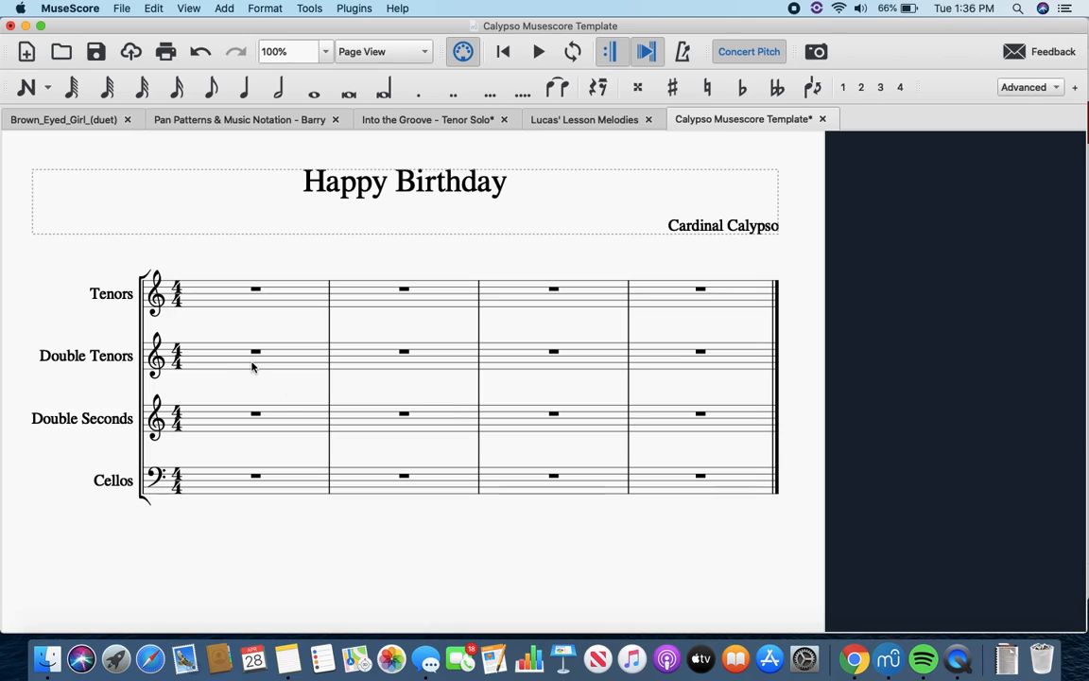
Enter the quarter notes A, D, F and G in the first measure of the Tenors staff
click(233, 308)
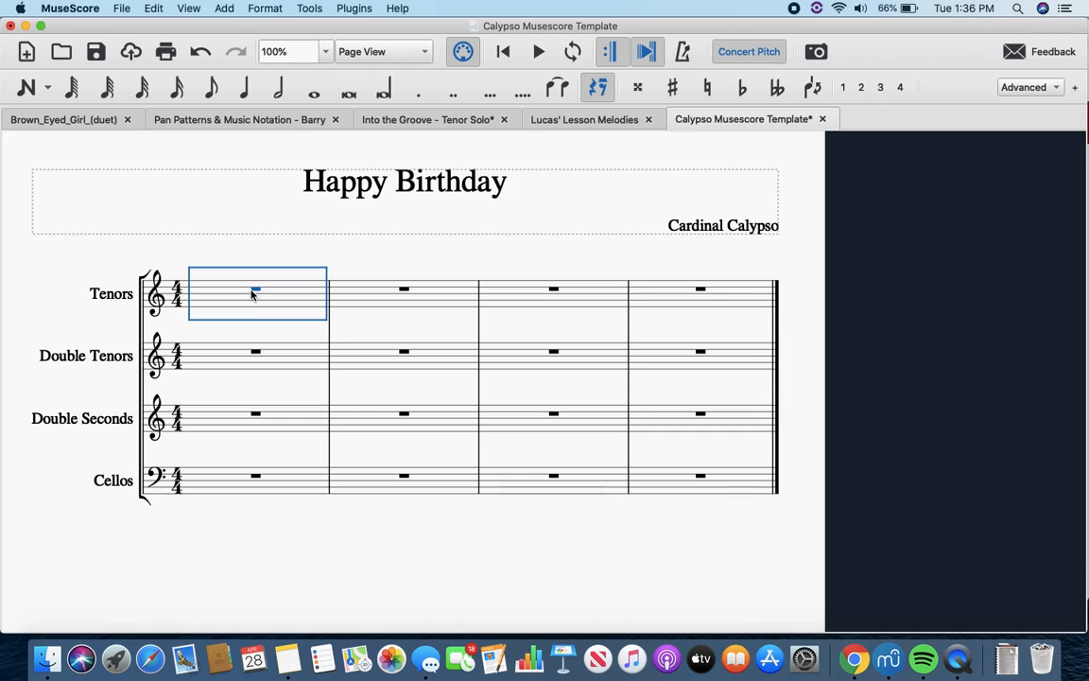
click(244, 86)
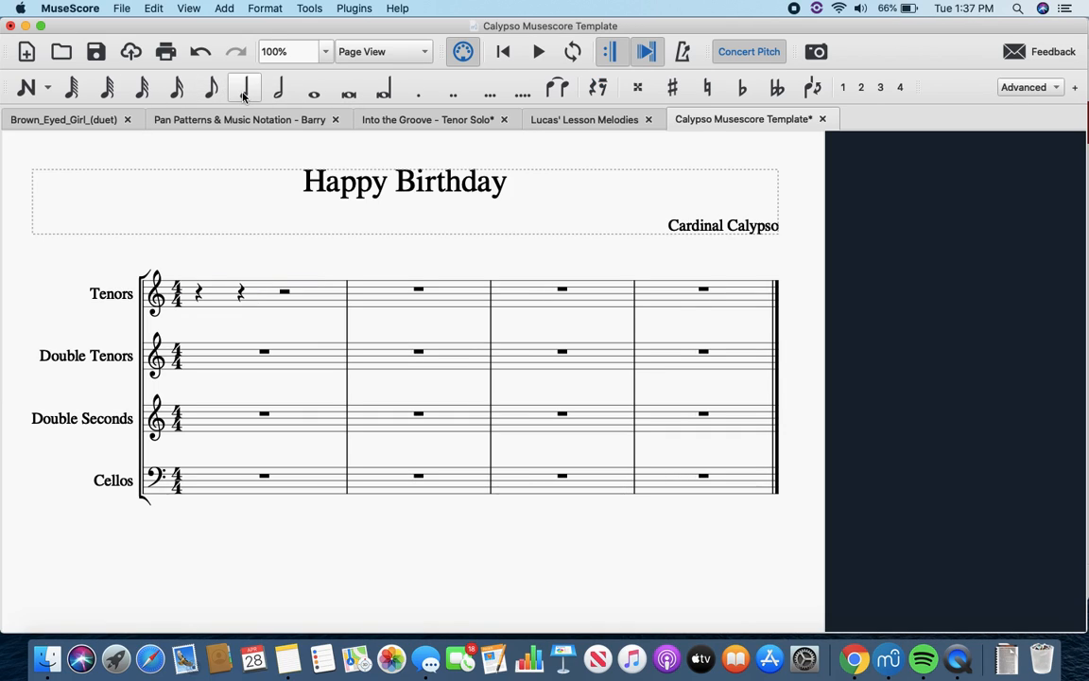
click(198, 293)
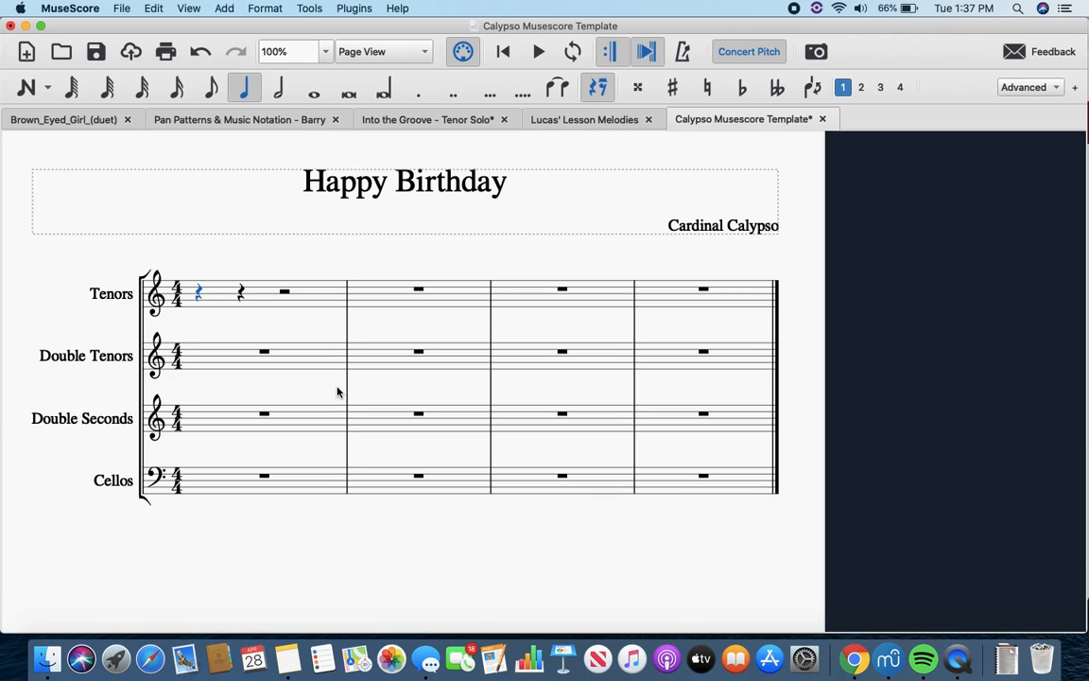
key(n)
key(a)
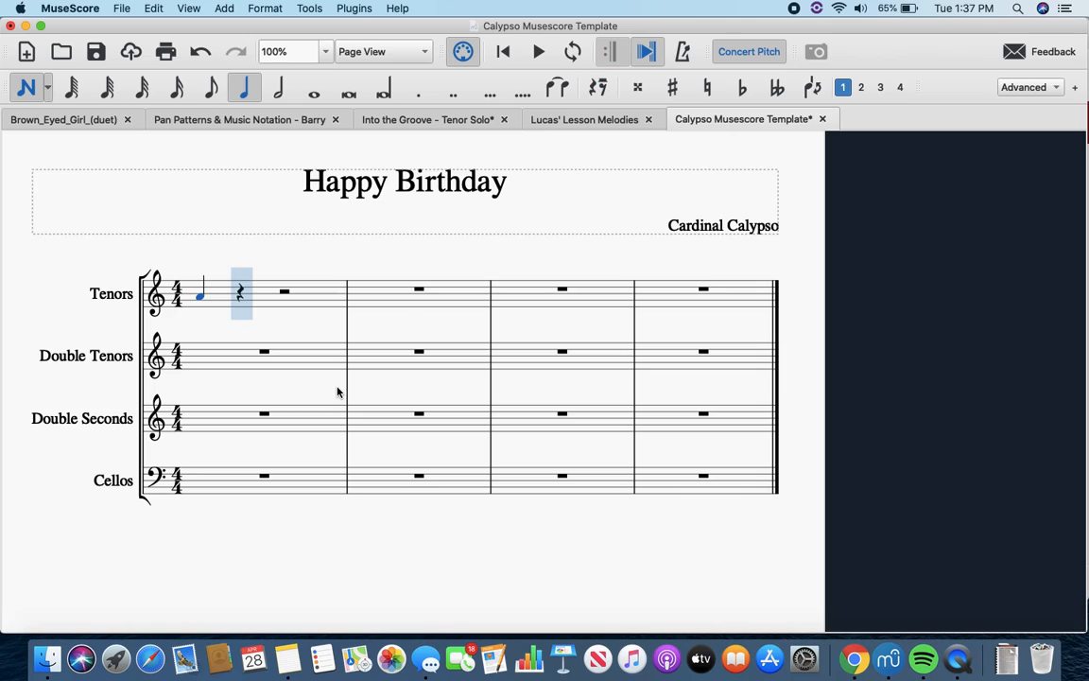
key(c)
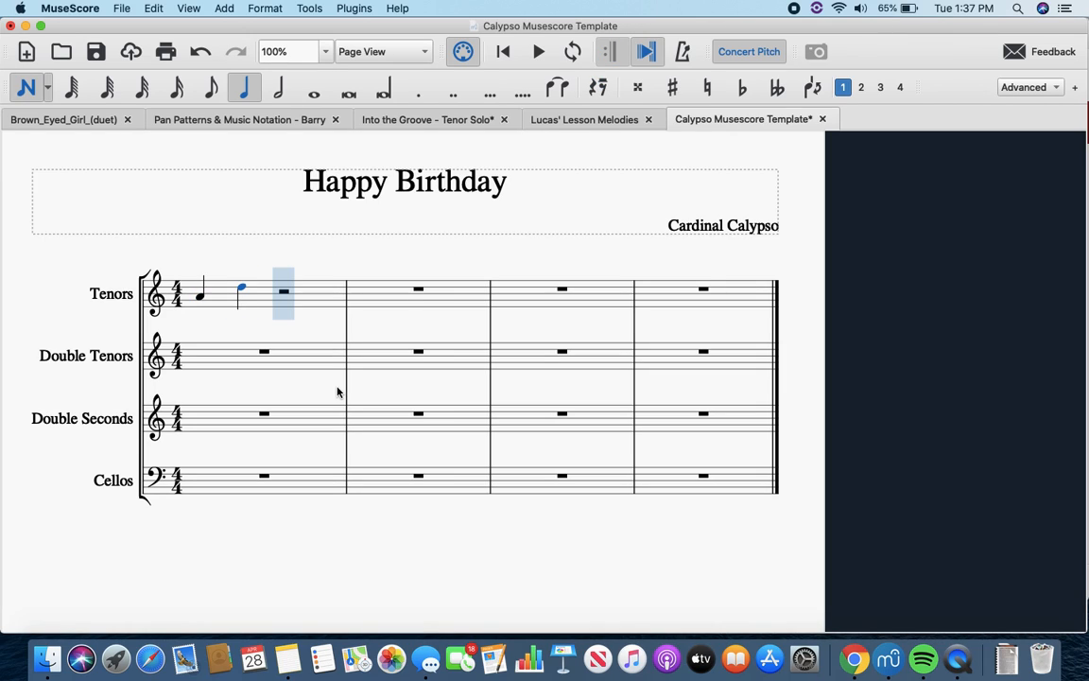
key(e)
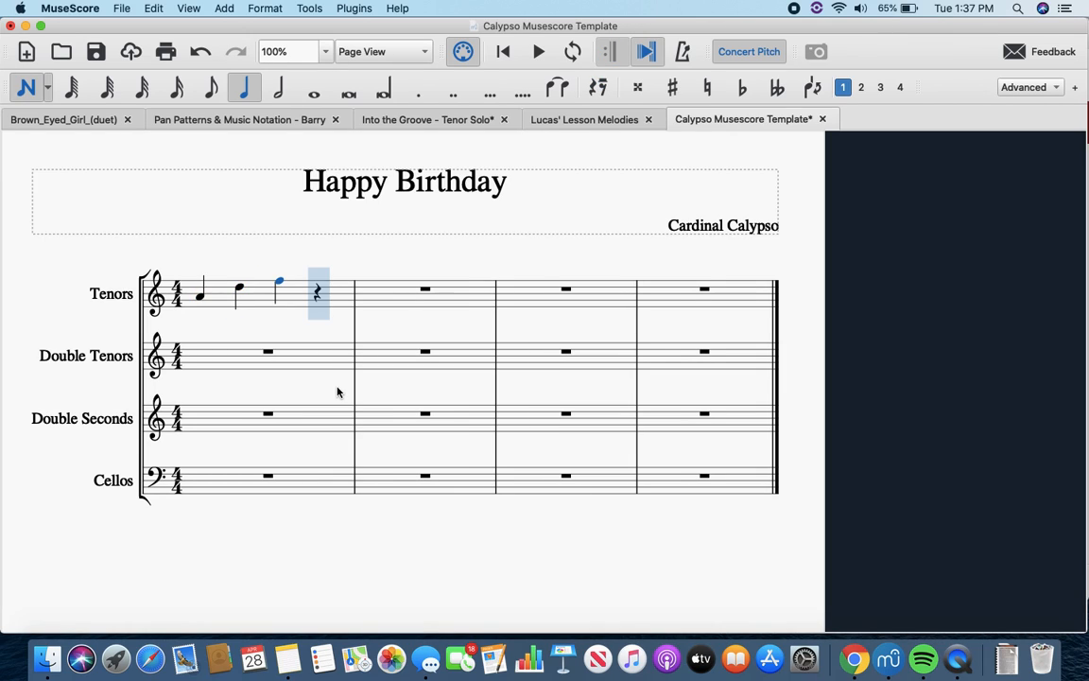
key(f)
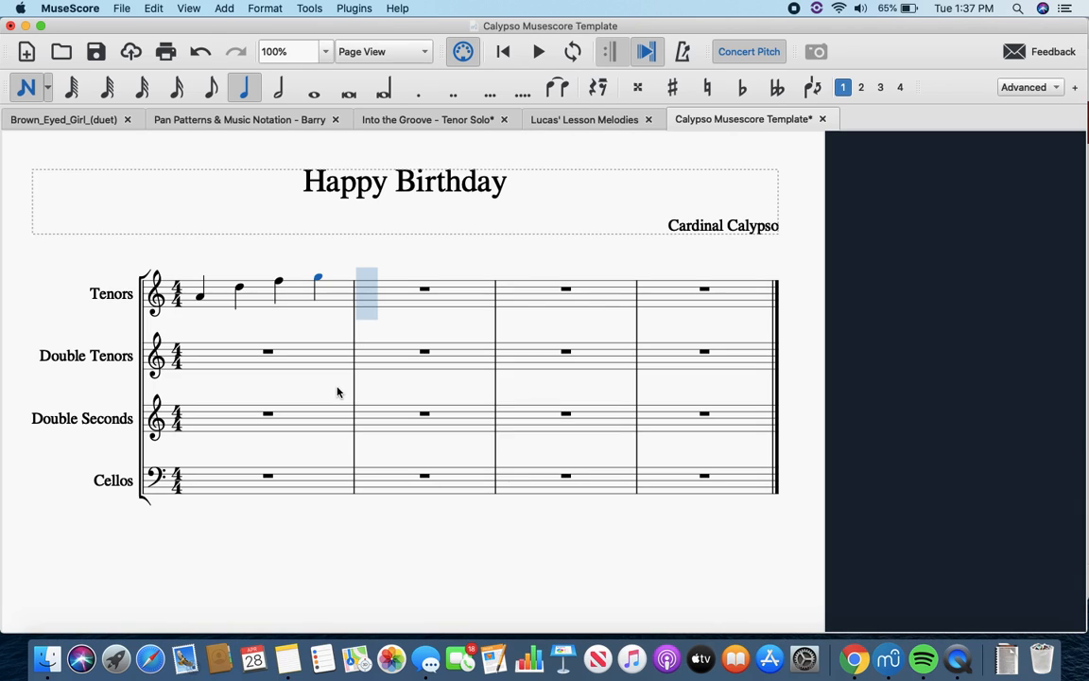
Lower the fourth Tenors note by an octave to the G on the second line and stack a D above it
key(Down)
key(Down)
key(Down)
key(Down)
key(Down)
key(Down)
key(Down)
key(Down)
key(Down)
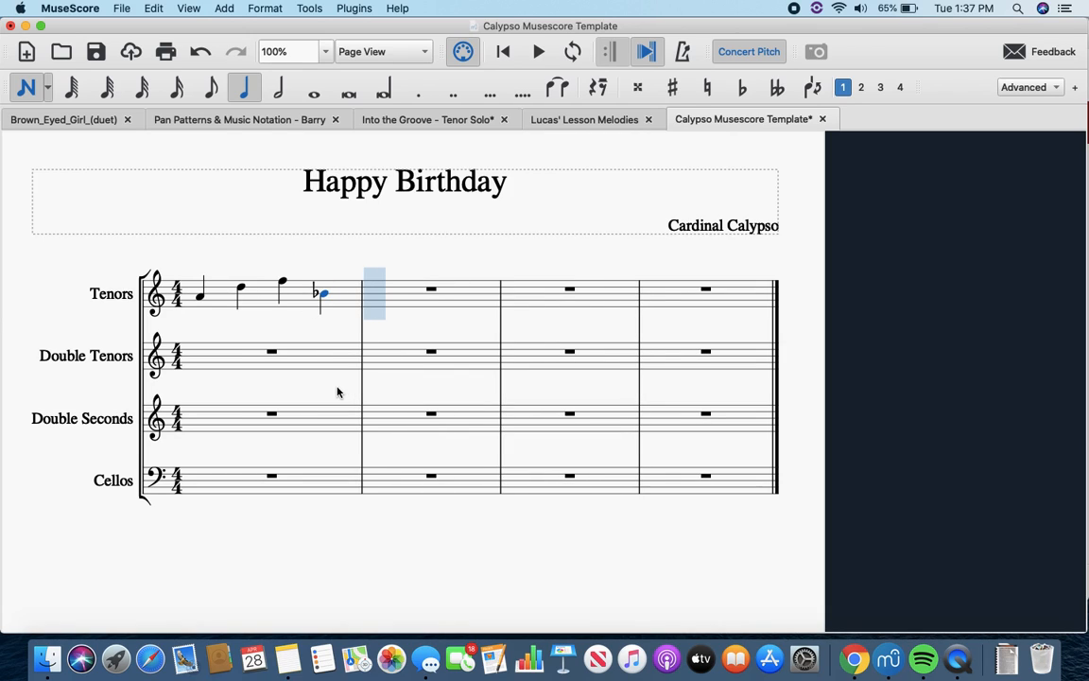
key(Down)
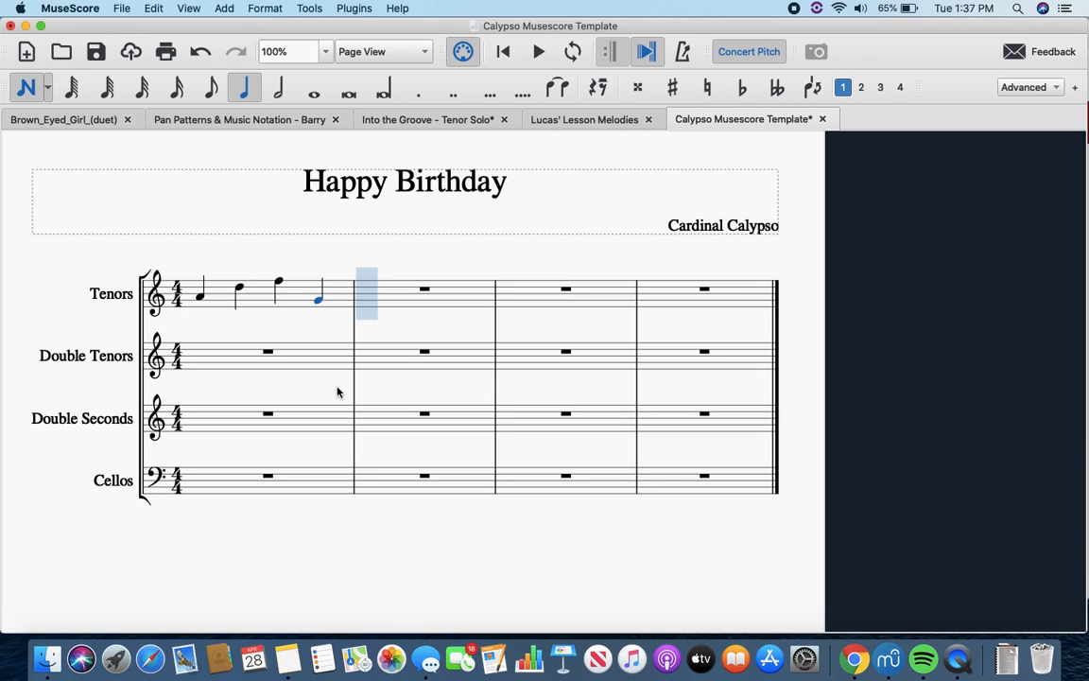
key(shift+d)
Fill the second Tenors measure with a quarter-note A and eighth notes B, F, E and B, leaving an eighth rest before the last B
key(b)
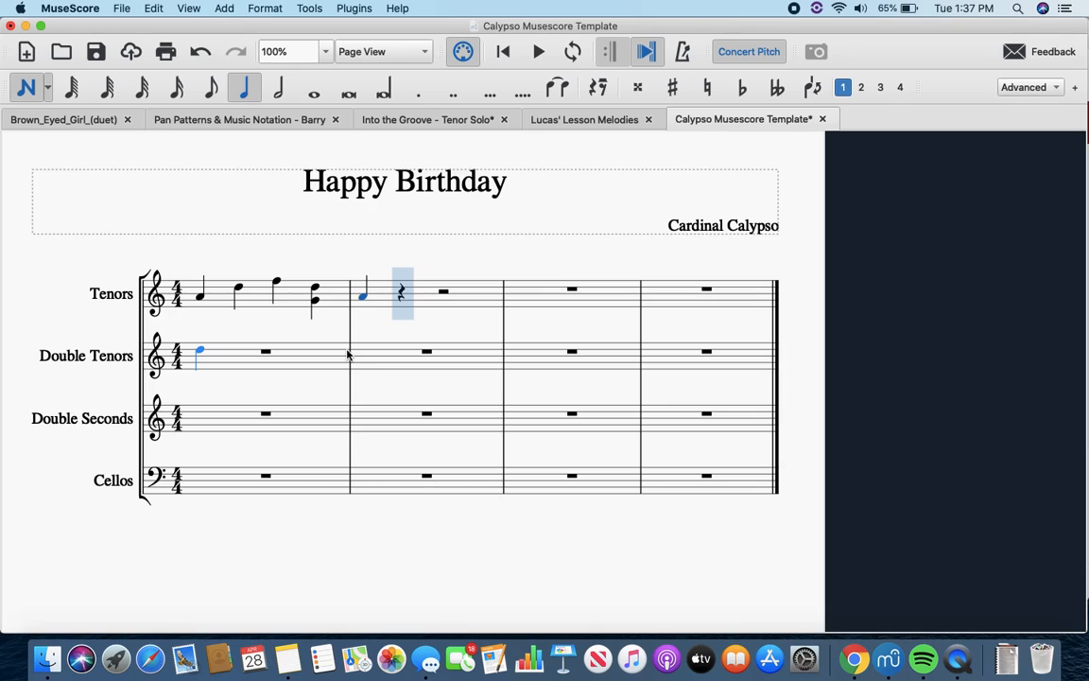
click(212, 94)
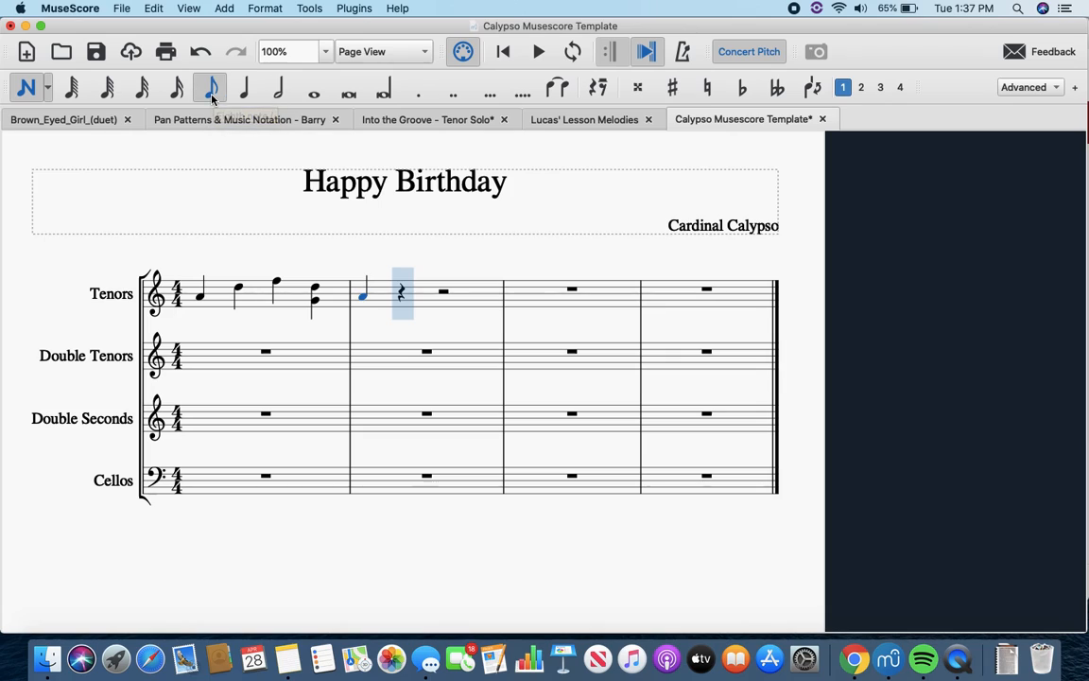
click(402, 296)
click(427, 304)
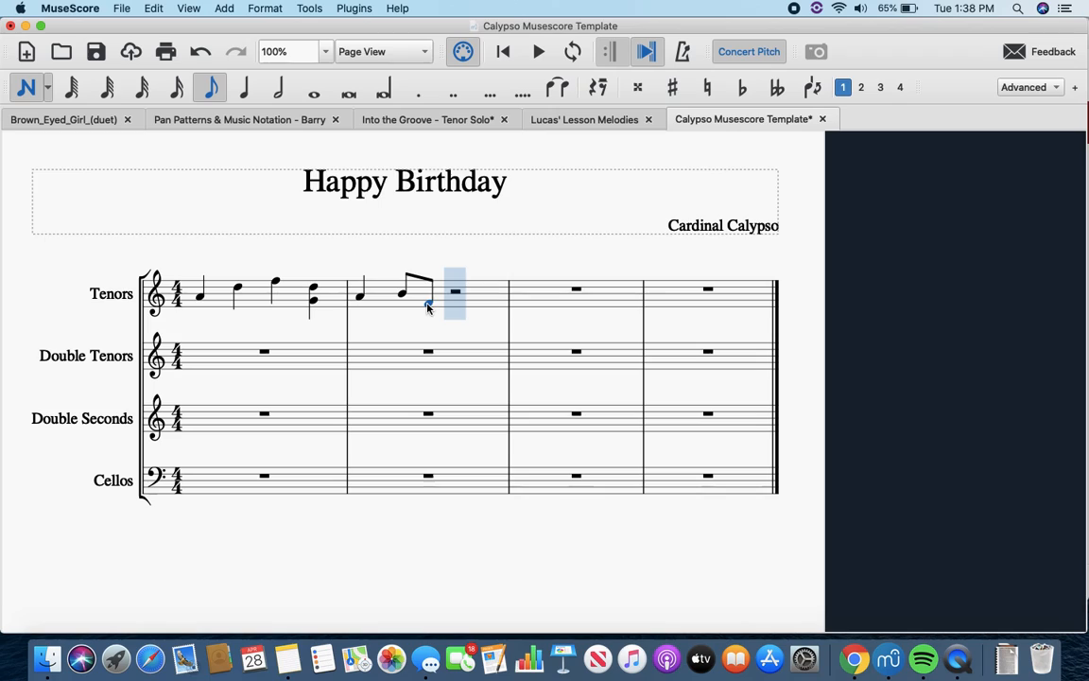
click(478, 285)
click(484, 296)
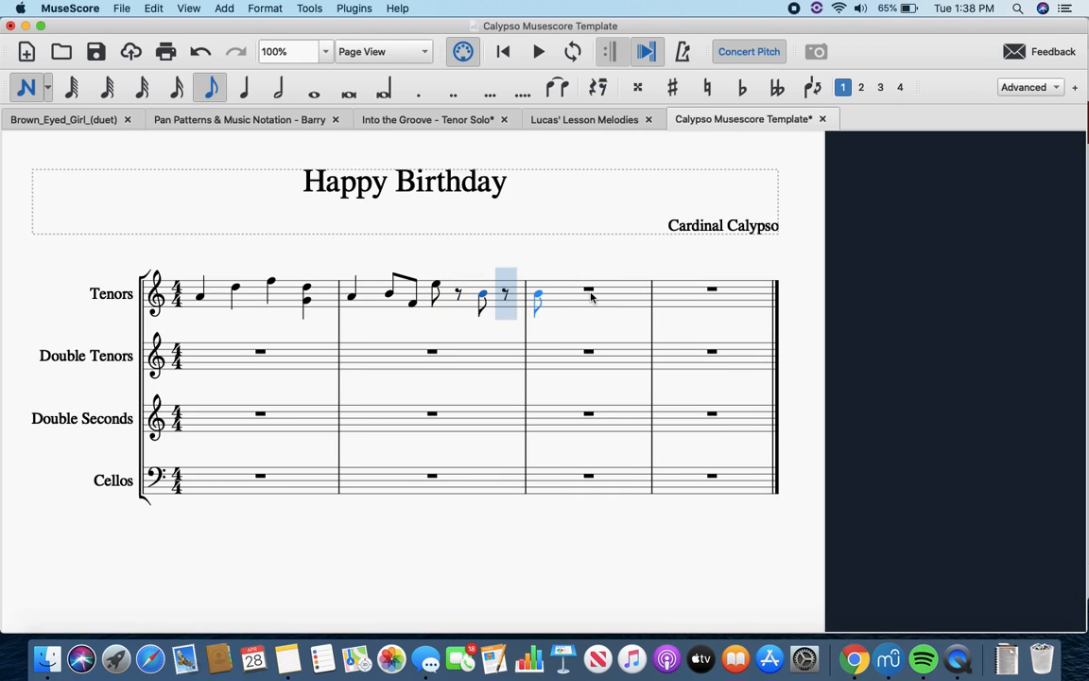
Place eighth notes B, C, C and F in the third Tenors measure and an eighth-note F starting the fourth, and leave note input
click(537, 295)
click(610, 295)
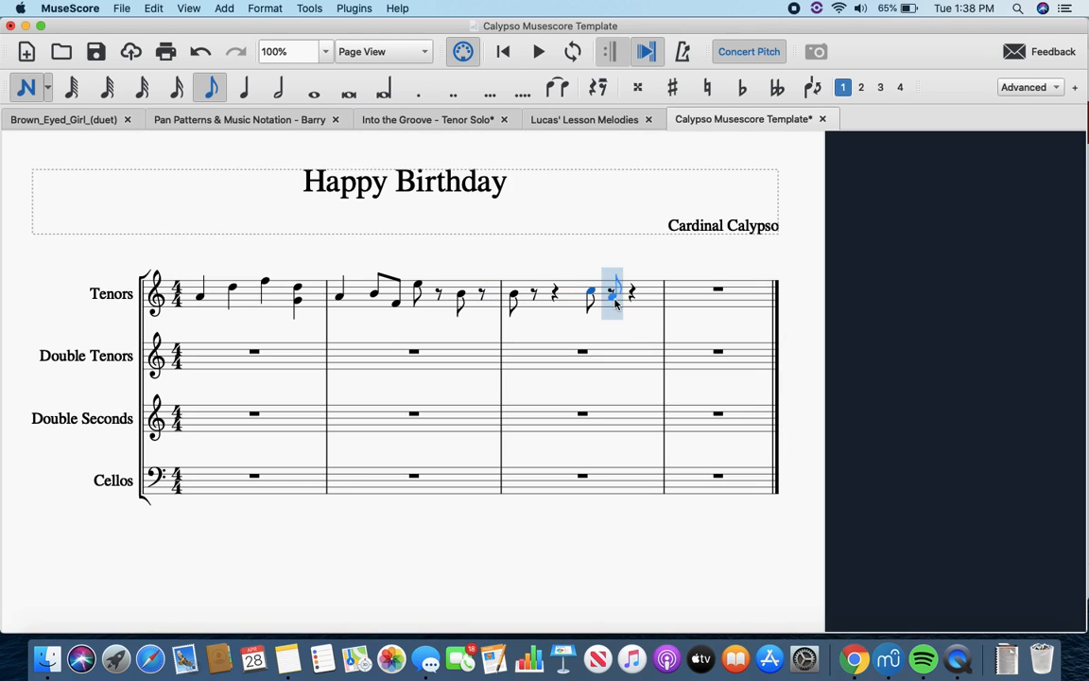
click(646, 295)
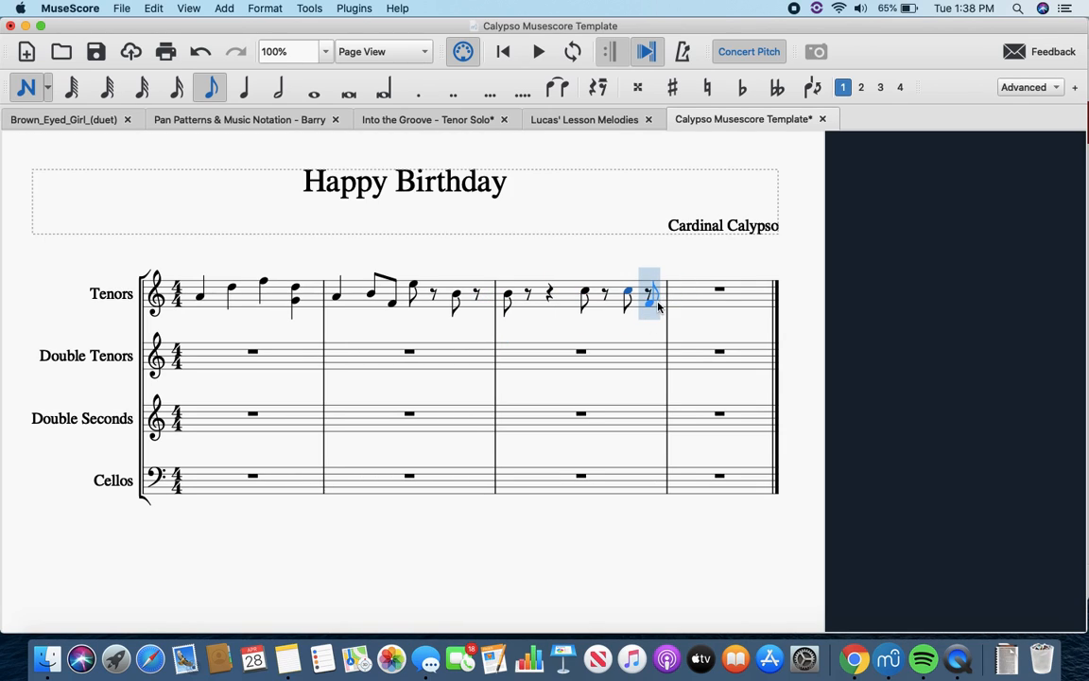
click(649, 307)
click(680, 302)
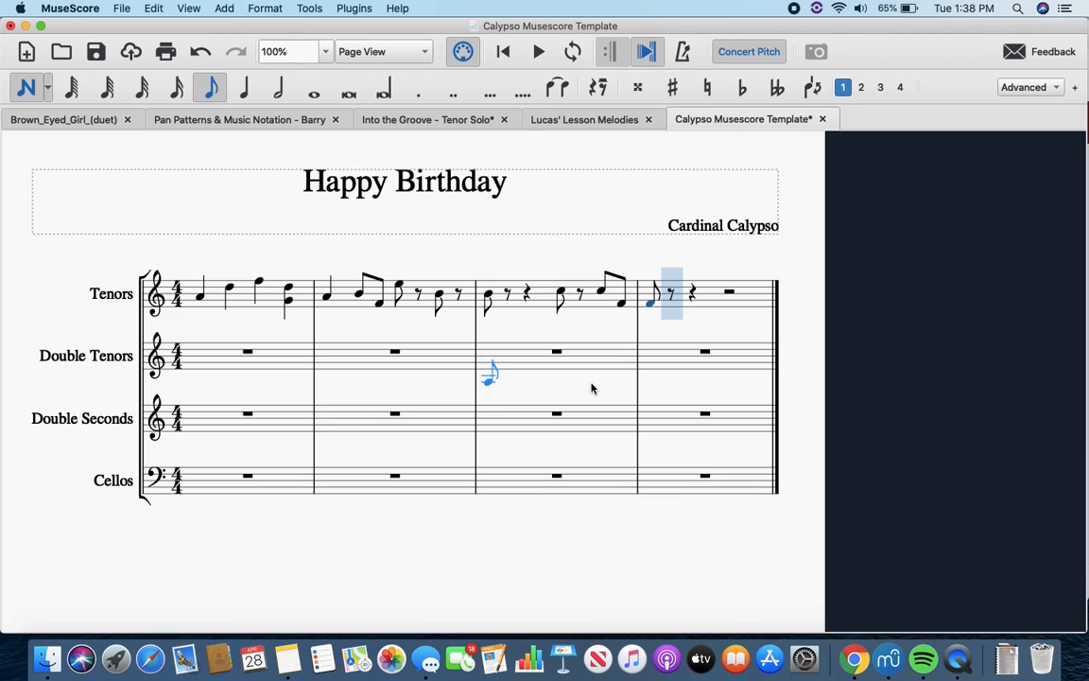
key(space)
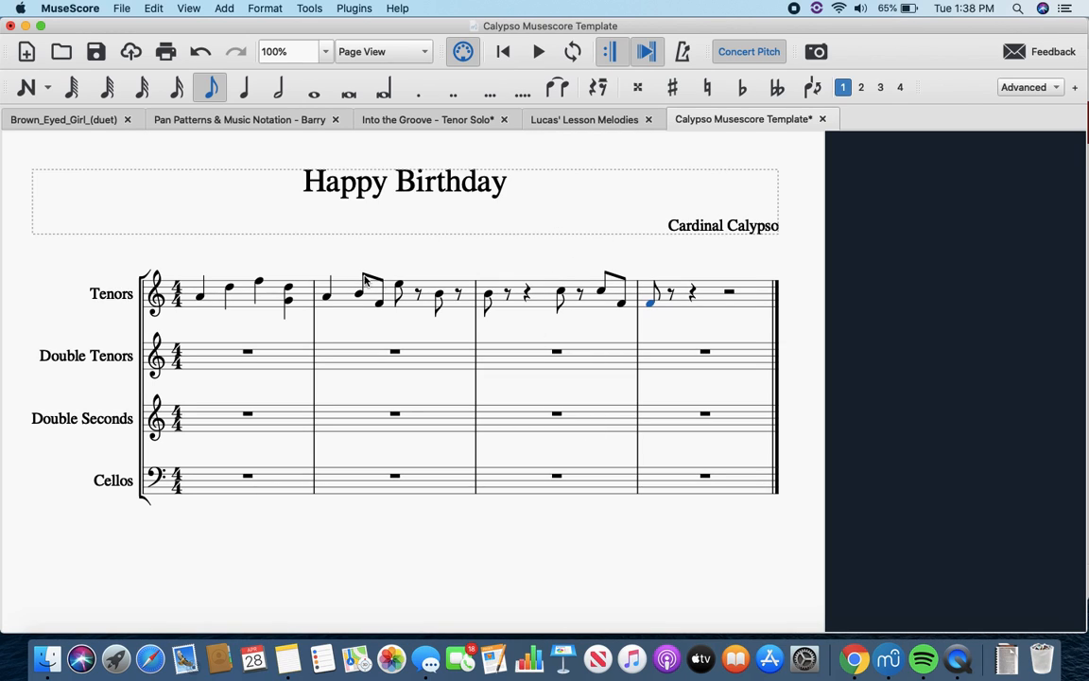
click(404, 182)
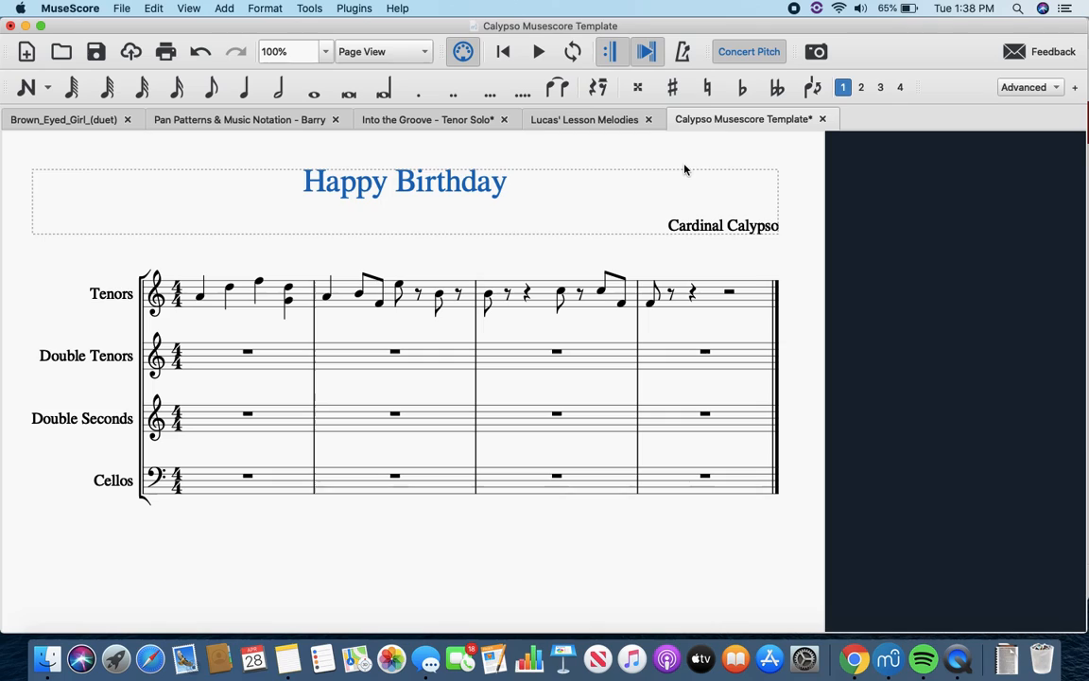
click(722, 228)
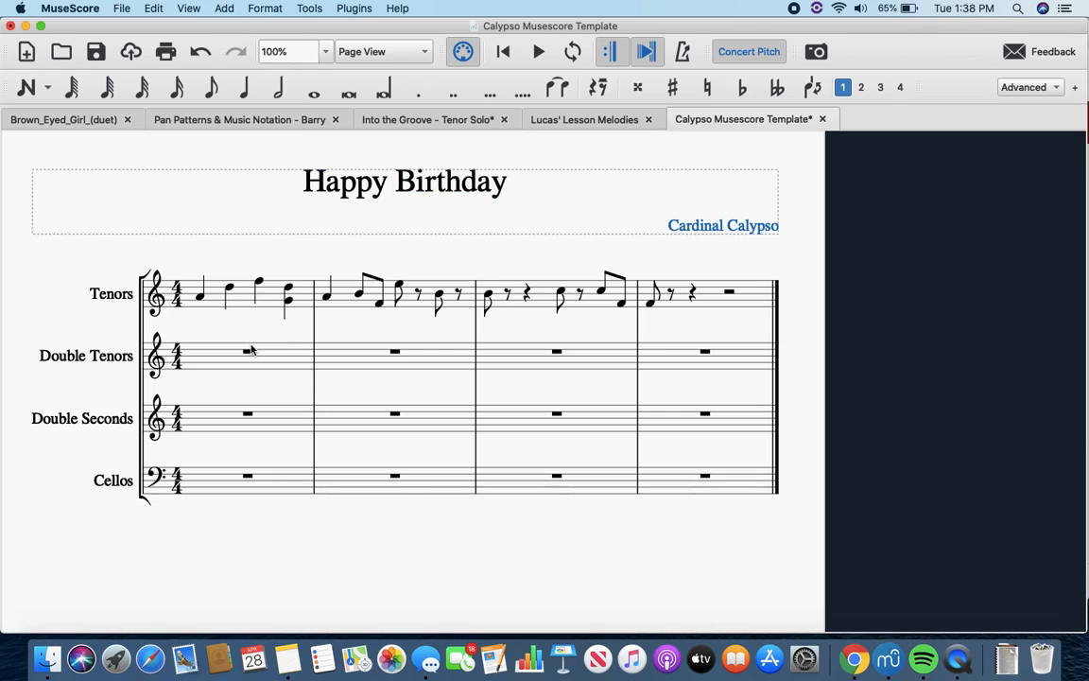
Play back the Tenors part from the first note of the second measure, and stop it in the third measure
click(198, 298)
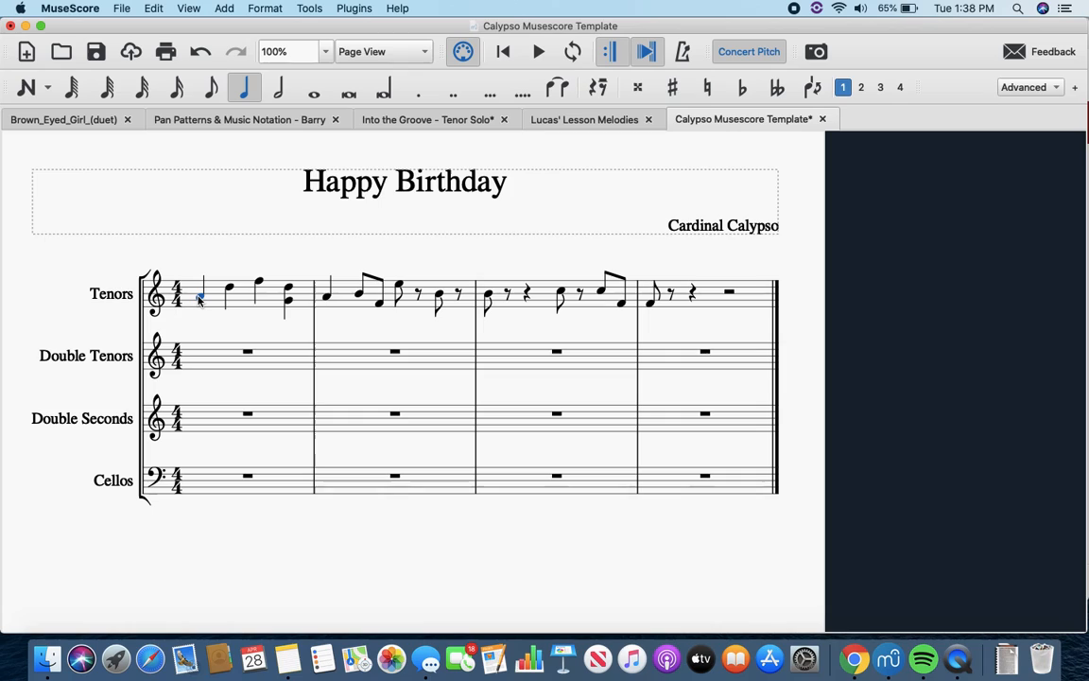
click(328, 299)
key(space)
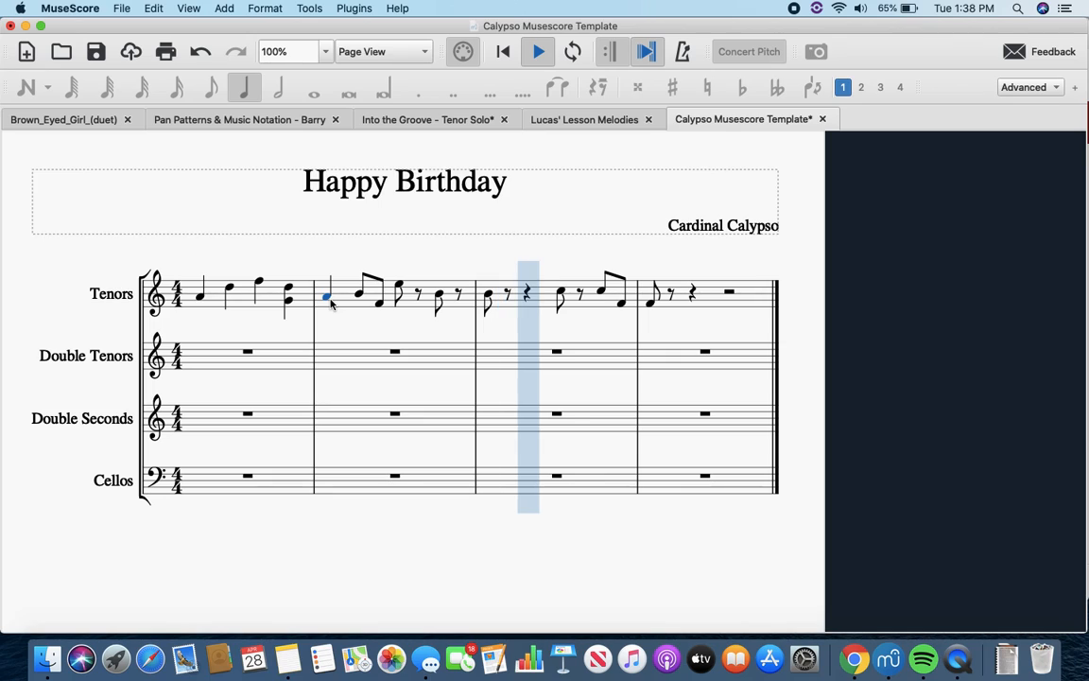
key(space)
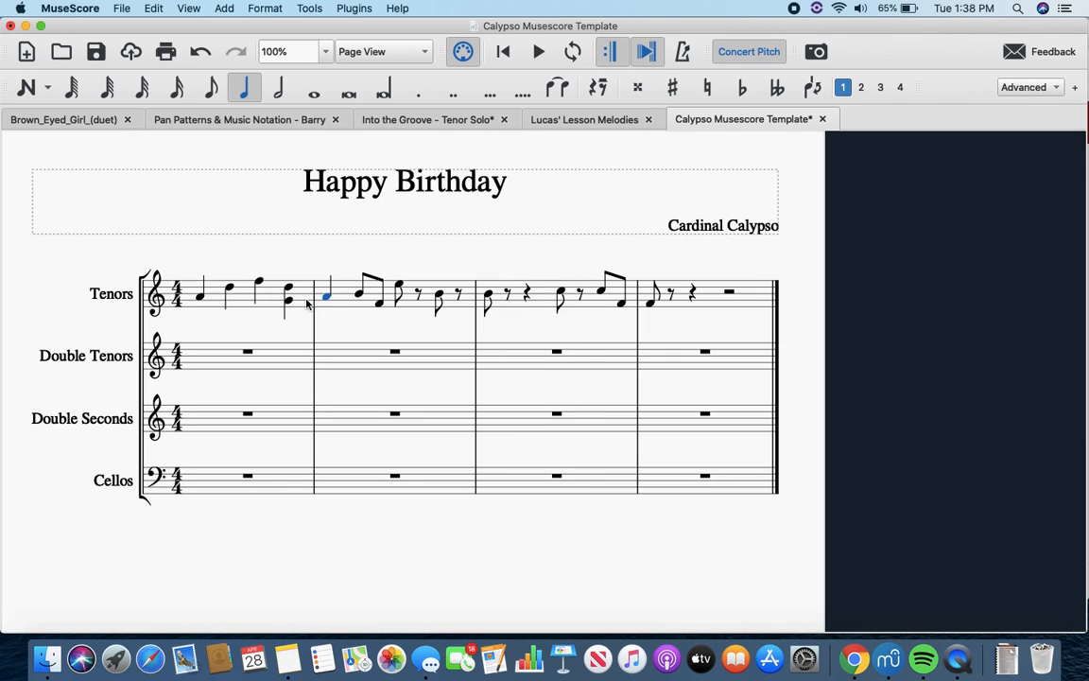
Enter quarter notes B, E, A and C in the first Double Tenors measure, with a slur from the E to the C
click(246, 353)
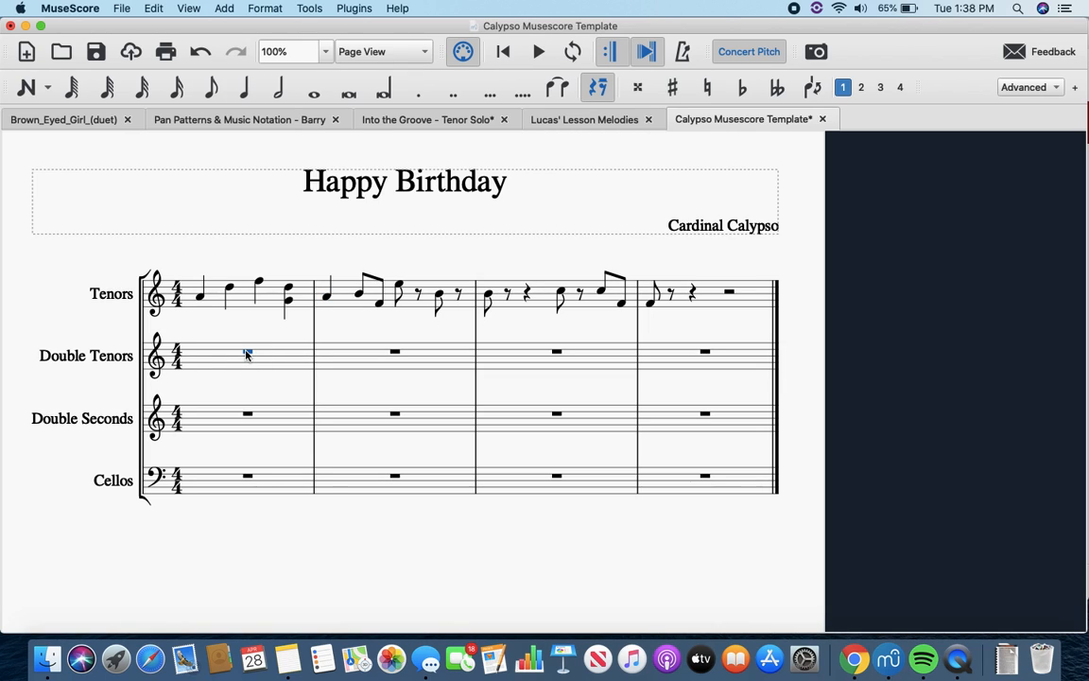
key(n)
key(b)
key(e)
key(s)
key(a)
key(c)
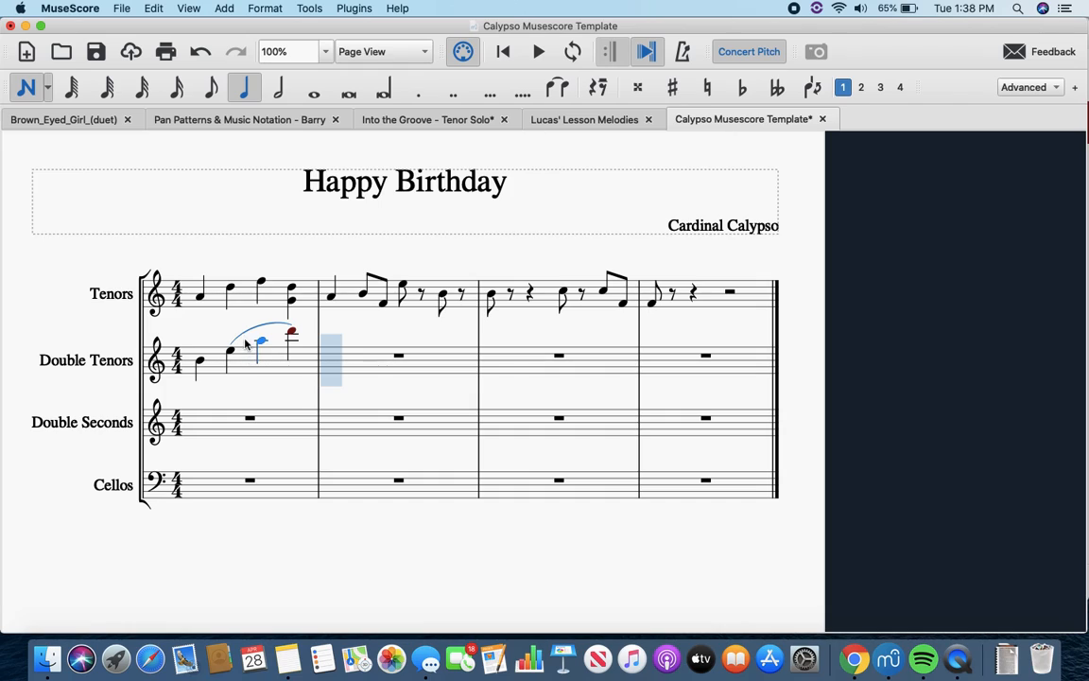
Play the score briefly, leave note input and delete the slur in the first Double Tenors measure
key(space)
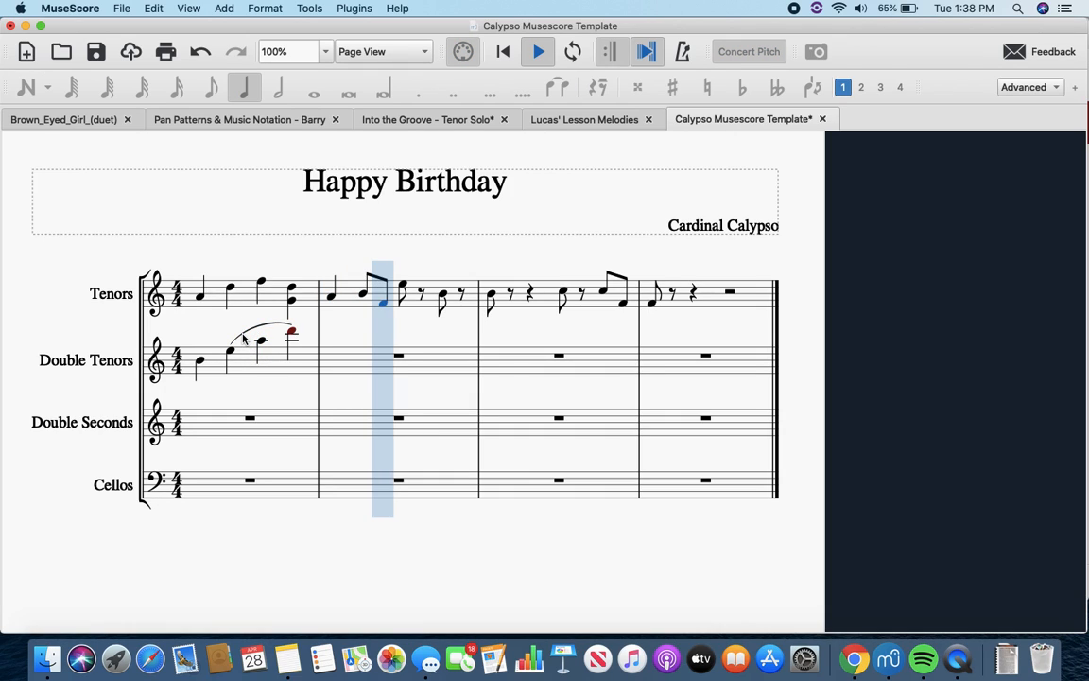
key(space)
key(Escape)
click(245, 331)
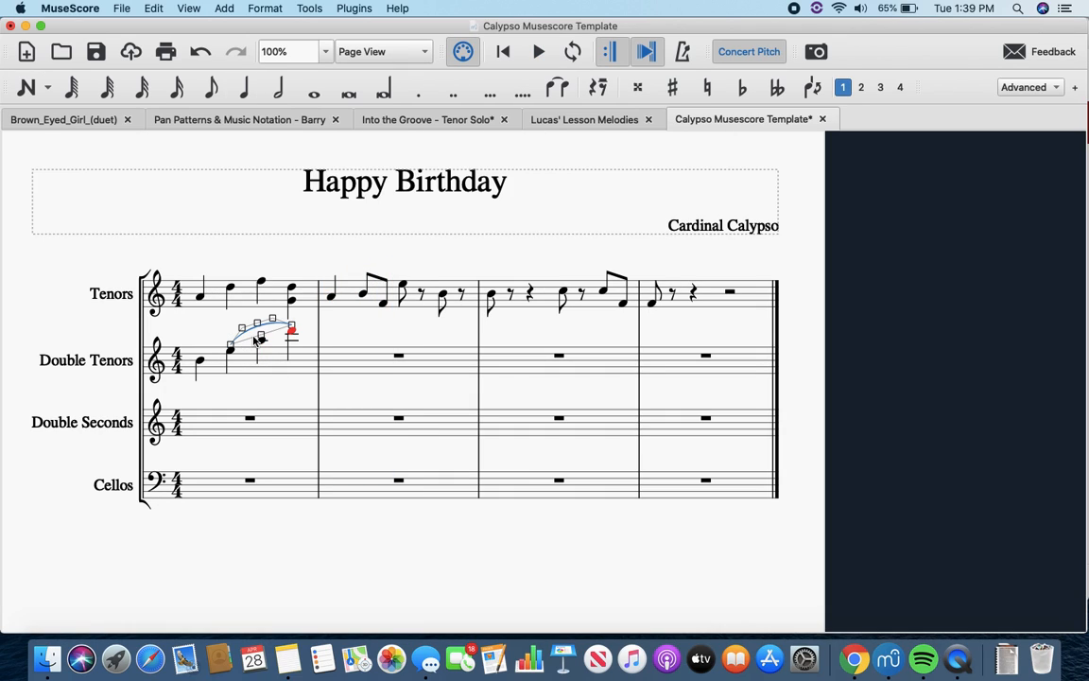
key(Delete)
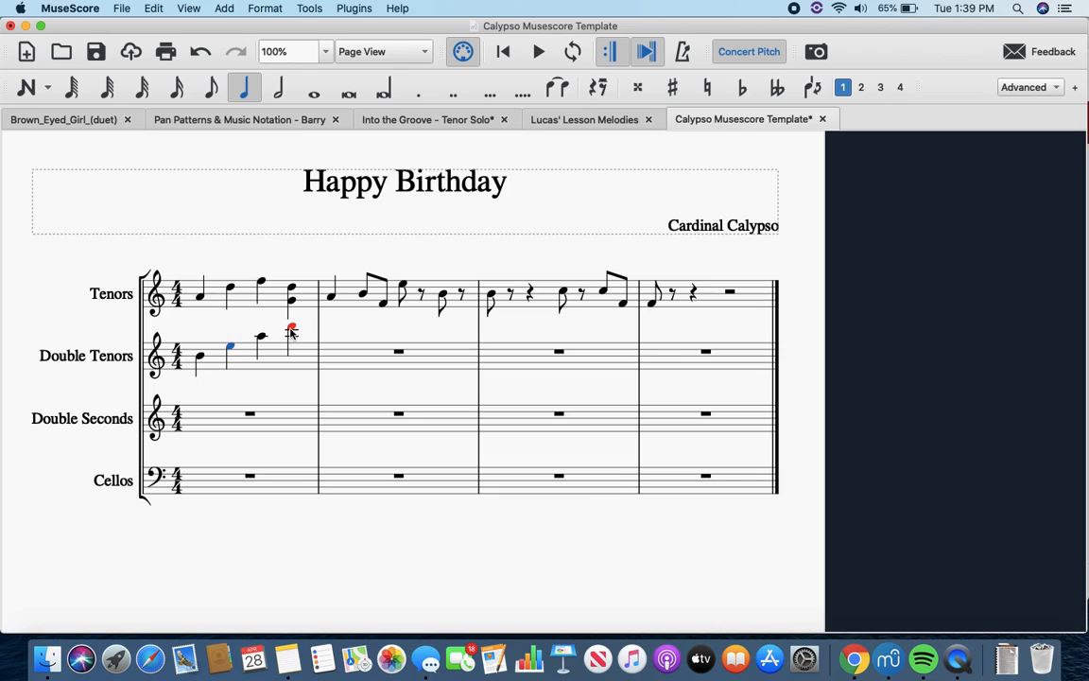
Lower the fourth Double Tenors note by an octave and on down to the B flat on the middle line
key(ctrl+Down)
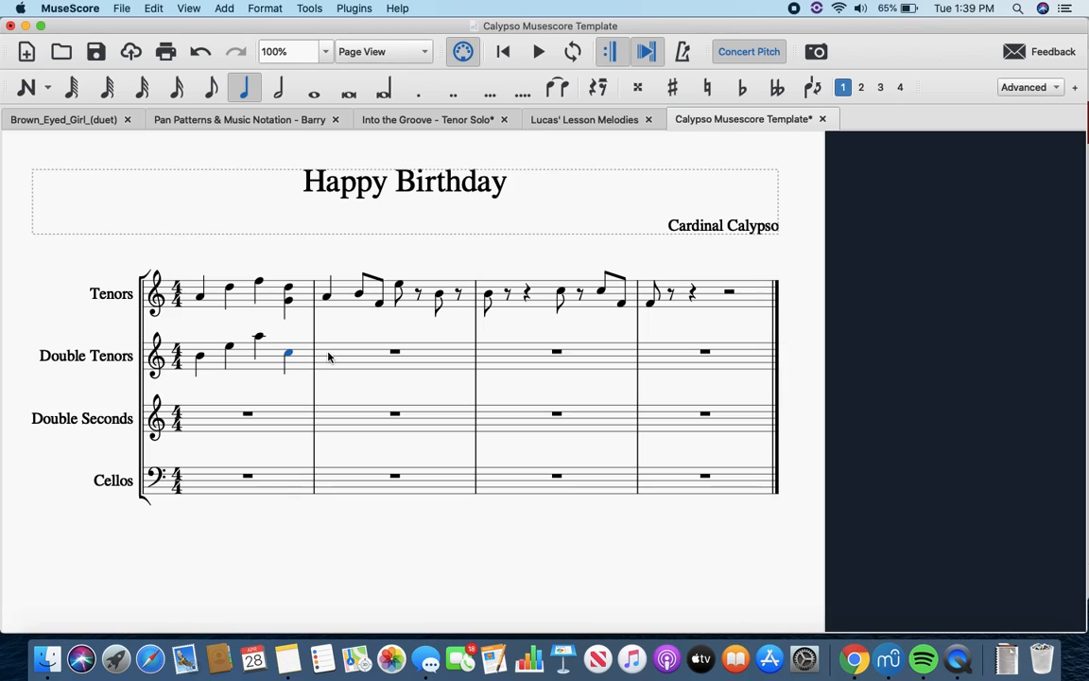
key(Down)
key(Down)
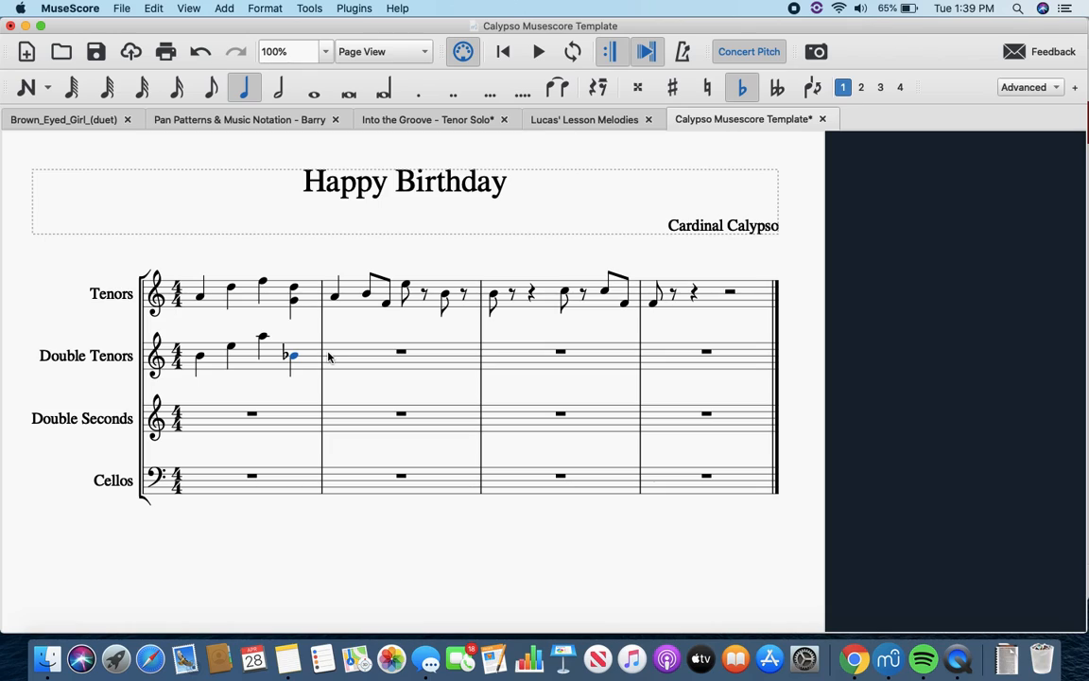
key(Up)
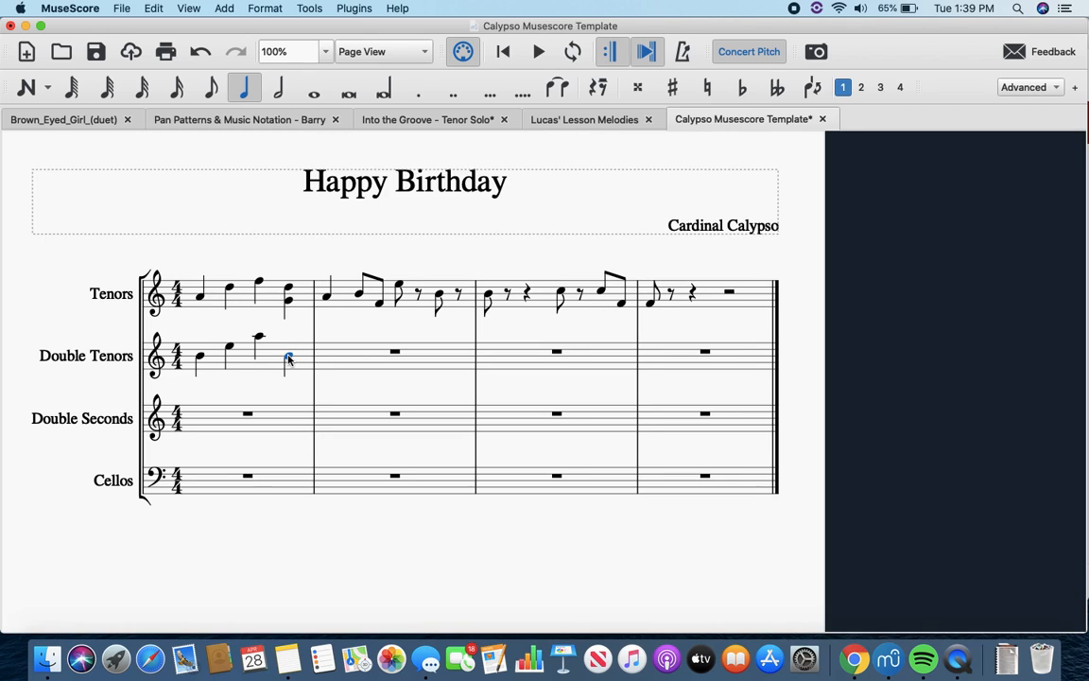
click(741, 88)
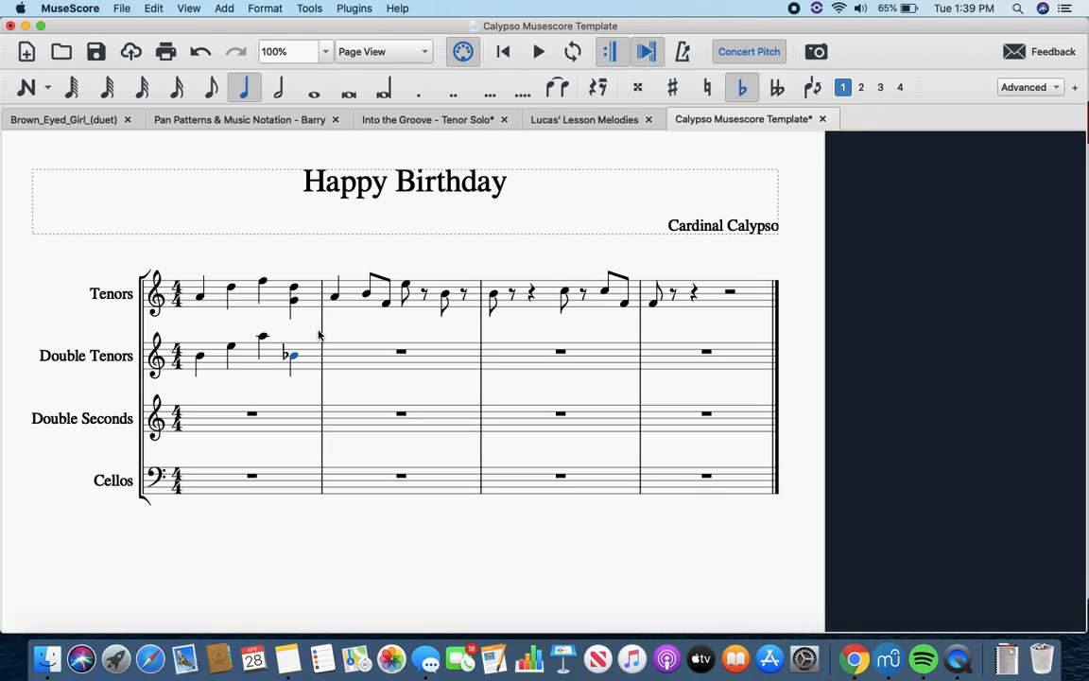
Move the first Double Tenors note, the quarter-note B, to voice 2
click(197, 355)
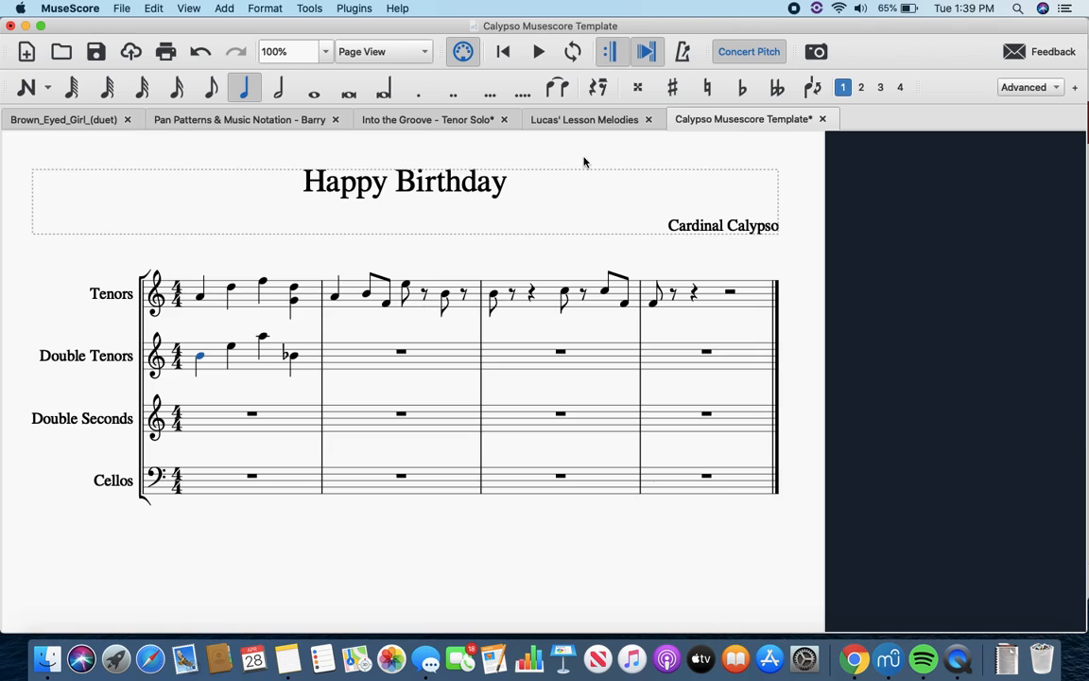
click(861, 88)
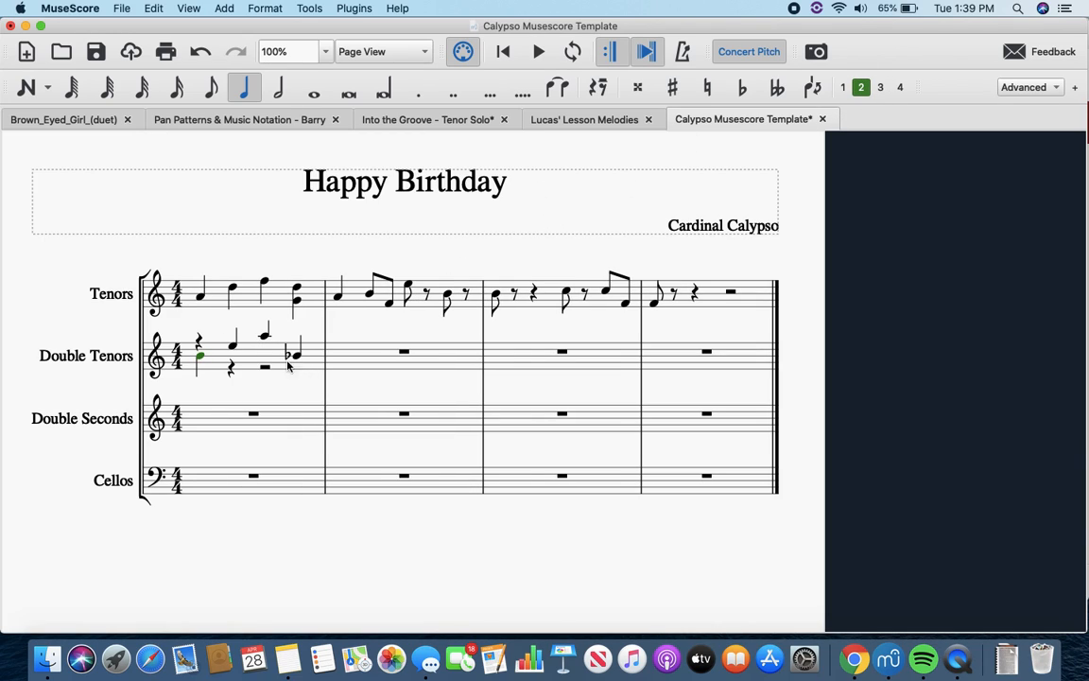
click(233, 348)
key(Up)
key(Right)
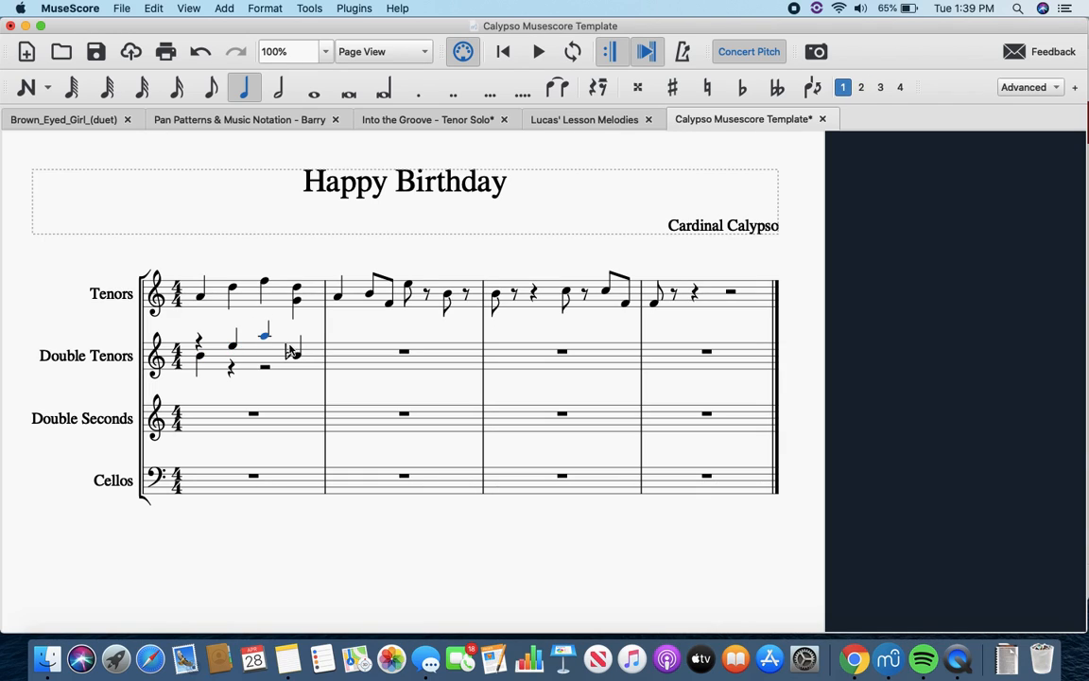
click(294, 353)
Enter quarter notes F and E in voice 2 on the second and third beats of the first Double Tenors measure
click(230, 368)
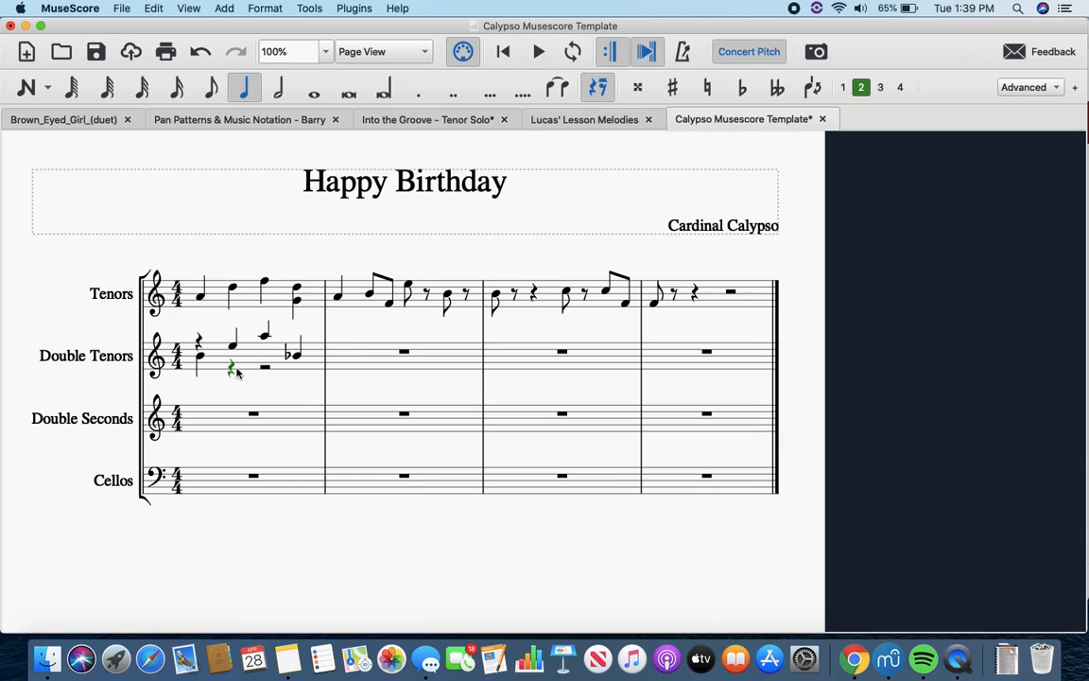
key(n)
key(f)
key(e)
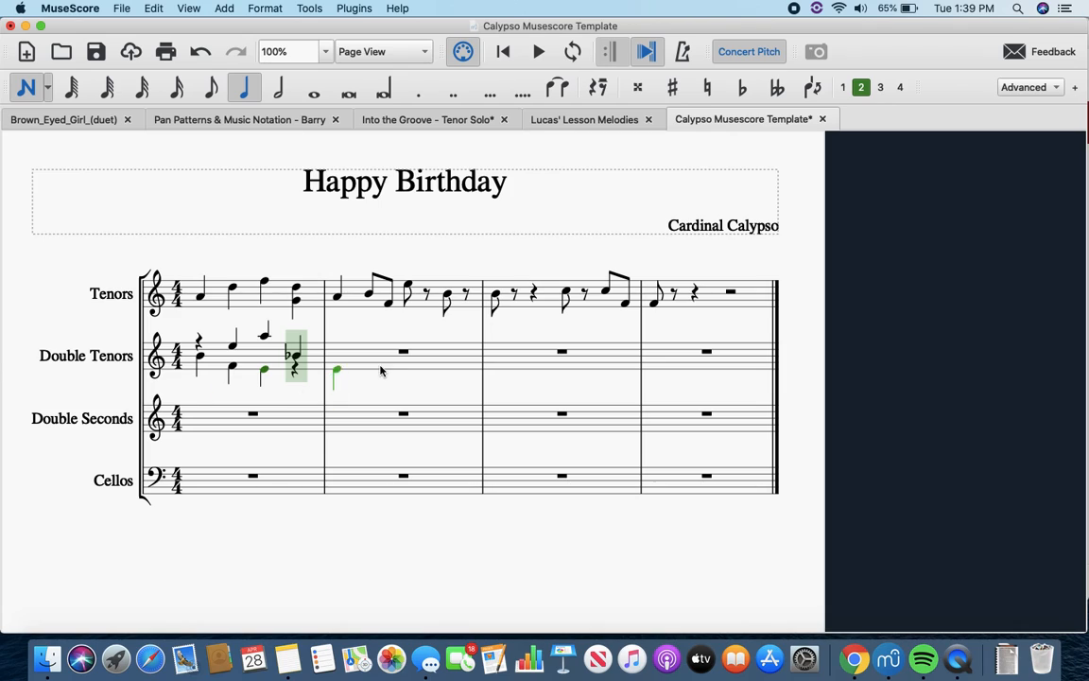
key(Escape)
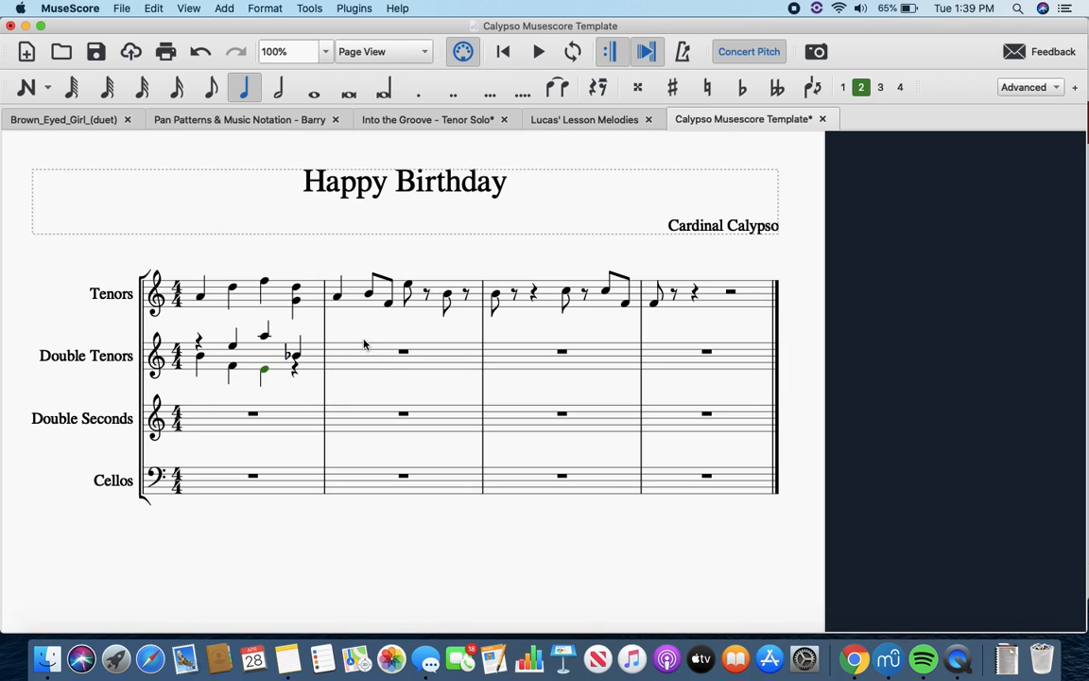
Clear all notes from the first Double Tenors measure
click(272, 357)
key(Delete)
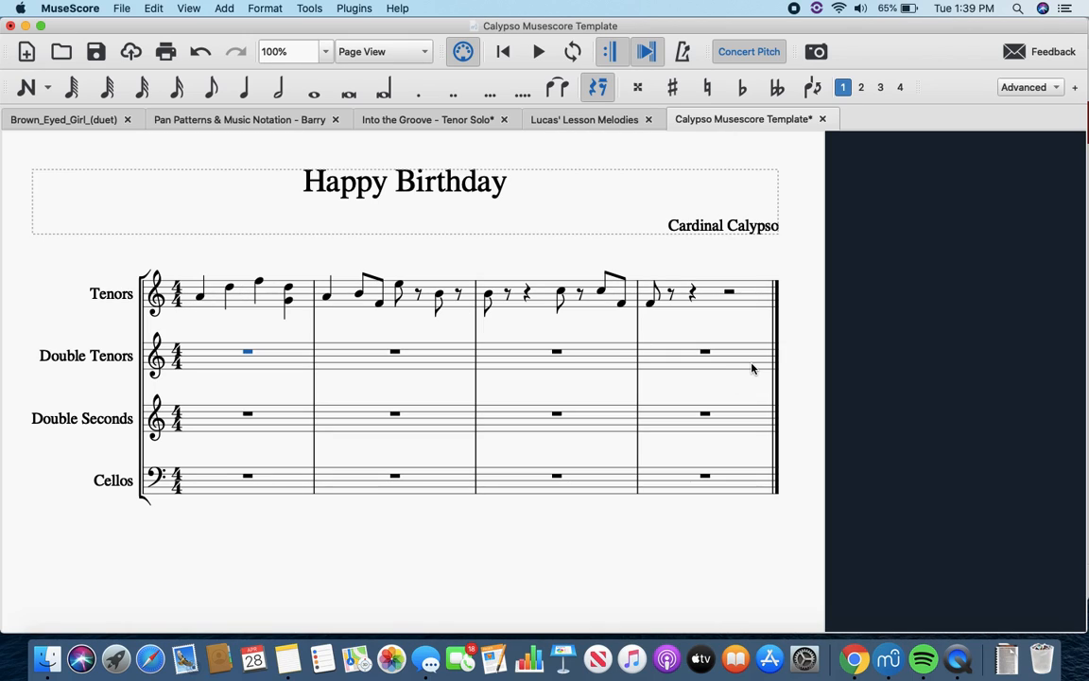
Append seven empty measures to the end of the score
click(746, 294)
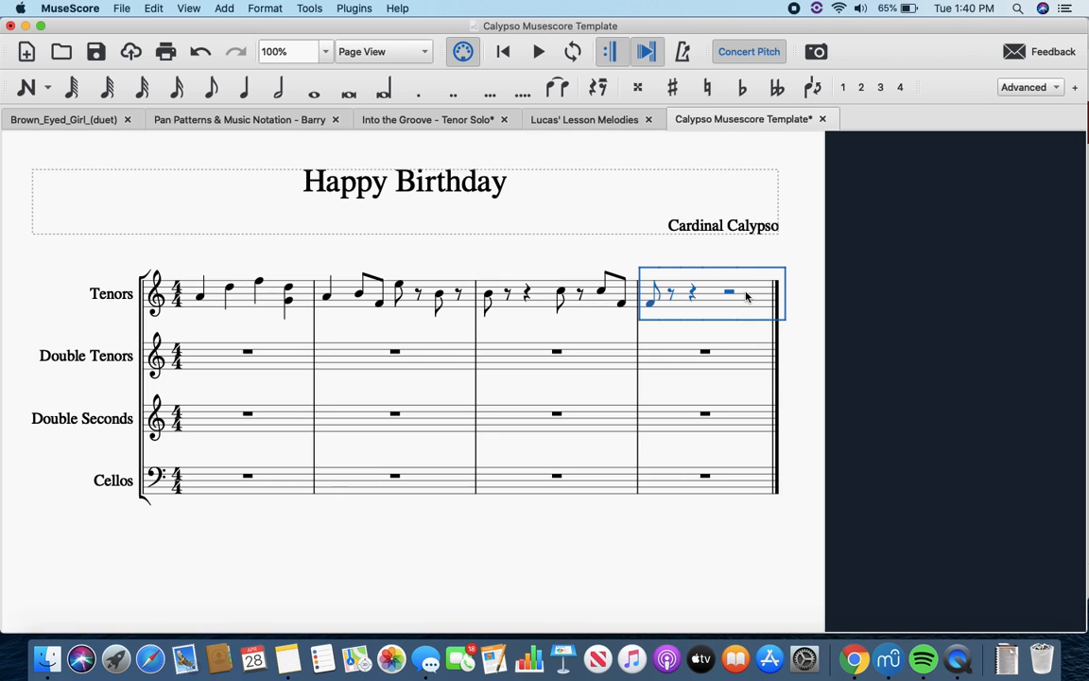
key(super+b)
key(super+b)
key(super+b)
key(super+b)
key(super+b)
key(super+b)
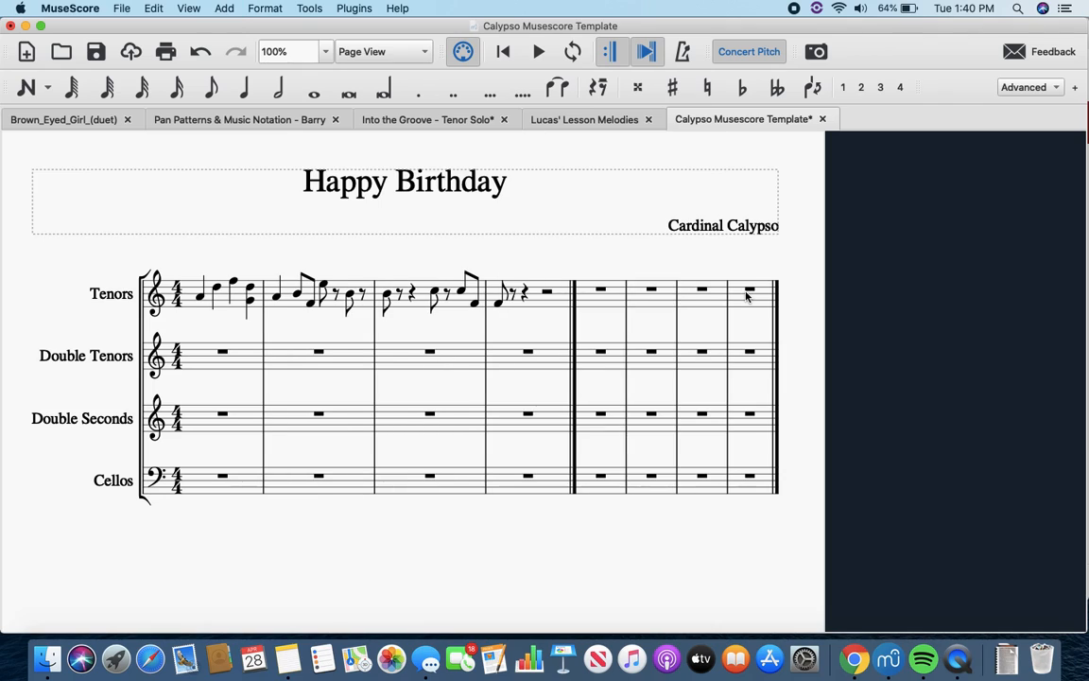
key(super+b)
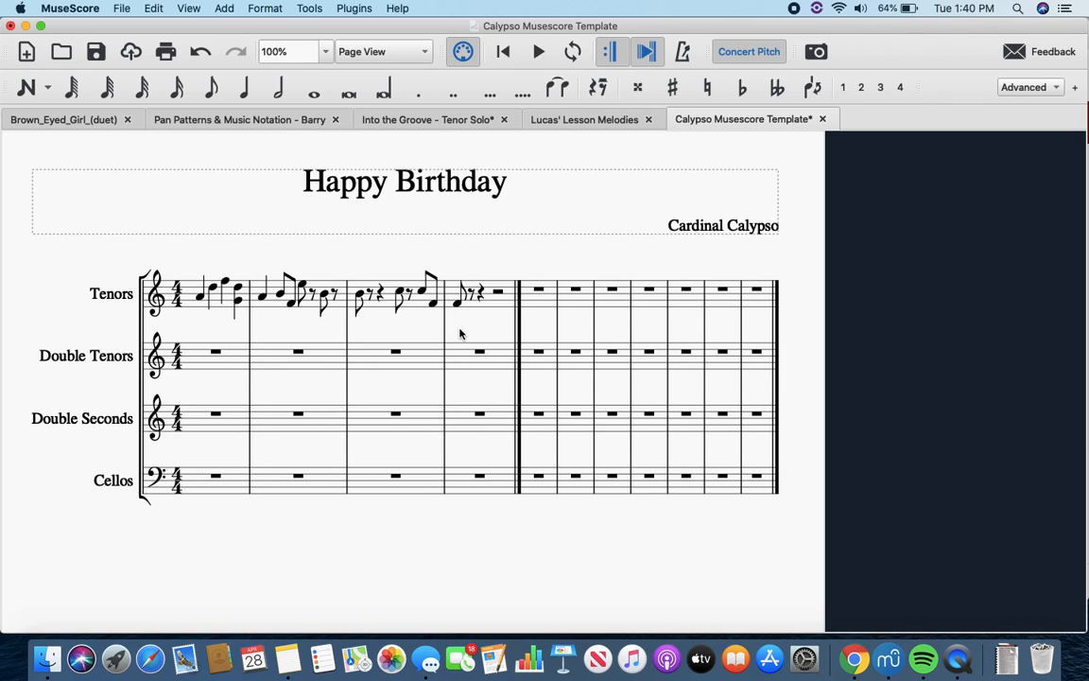
Delete the heavy final barline after the fourth measure so that a normal barline remains there
right_click(517, 331)
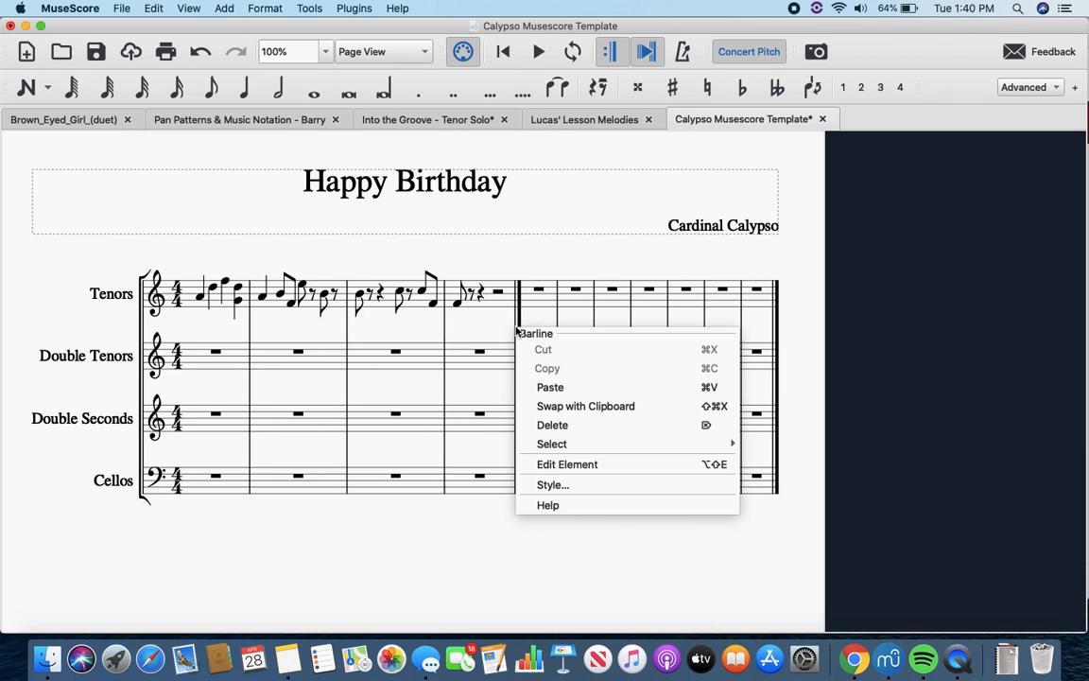
click(517, 323)
click(518, 323)
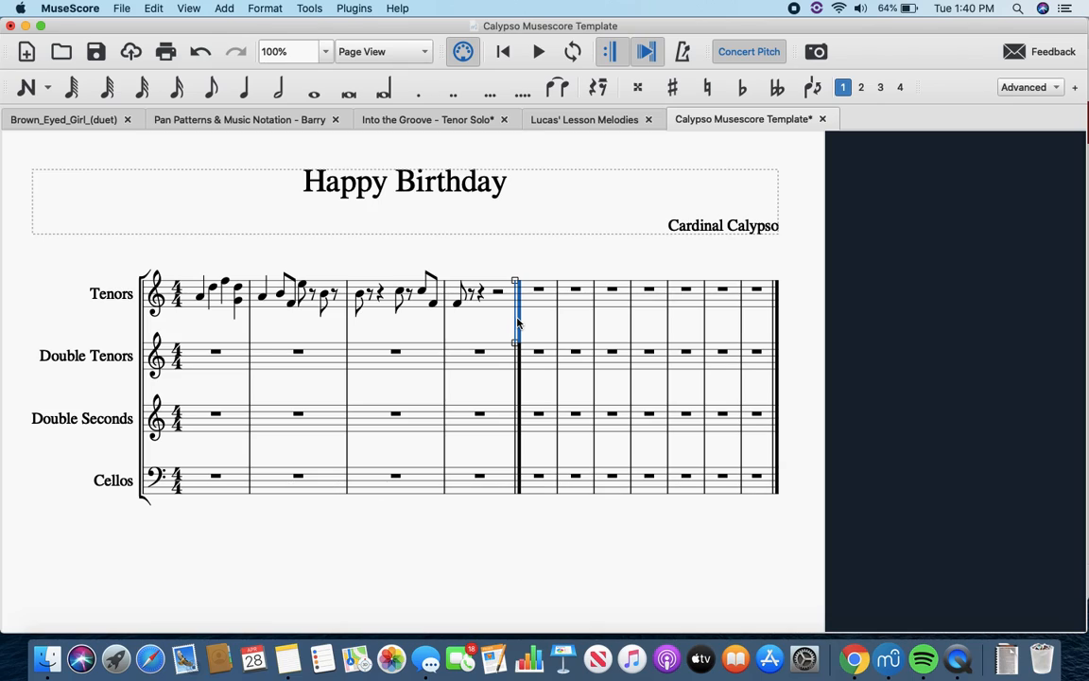
key(Delete)
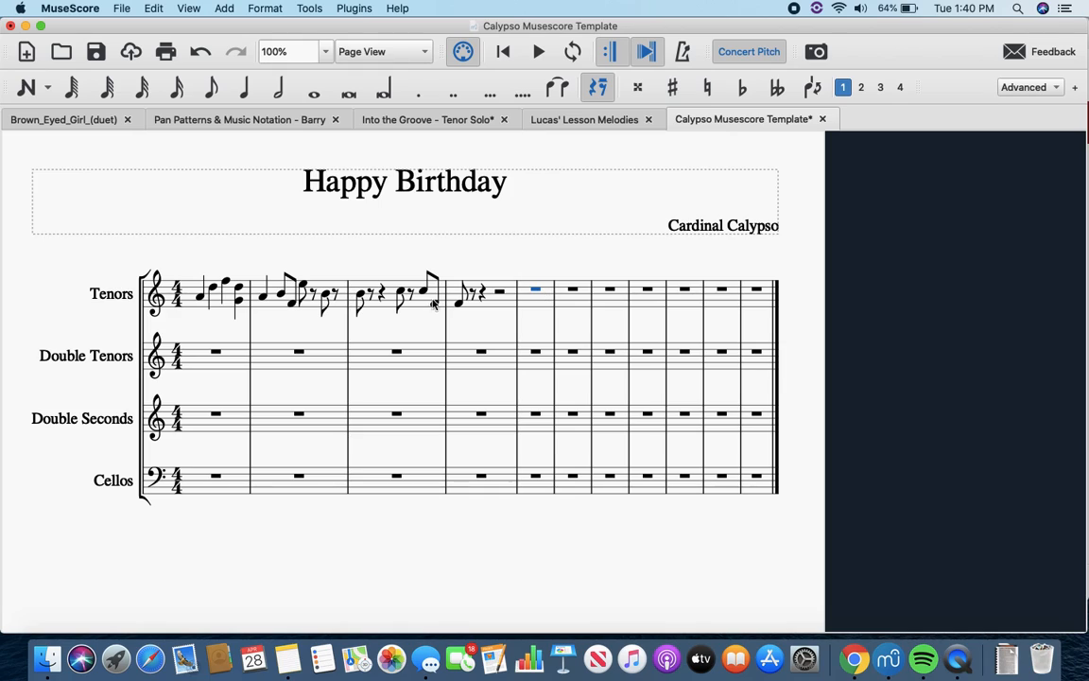
Insert one empty measure before the third measure, starting from its first Tenors note
click(359, 295)
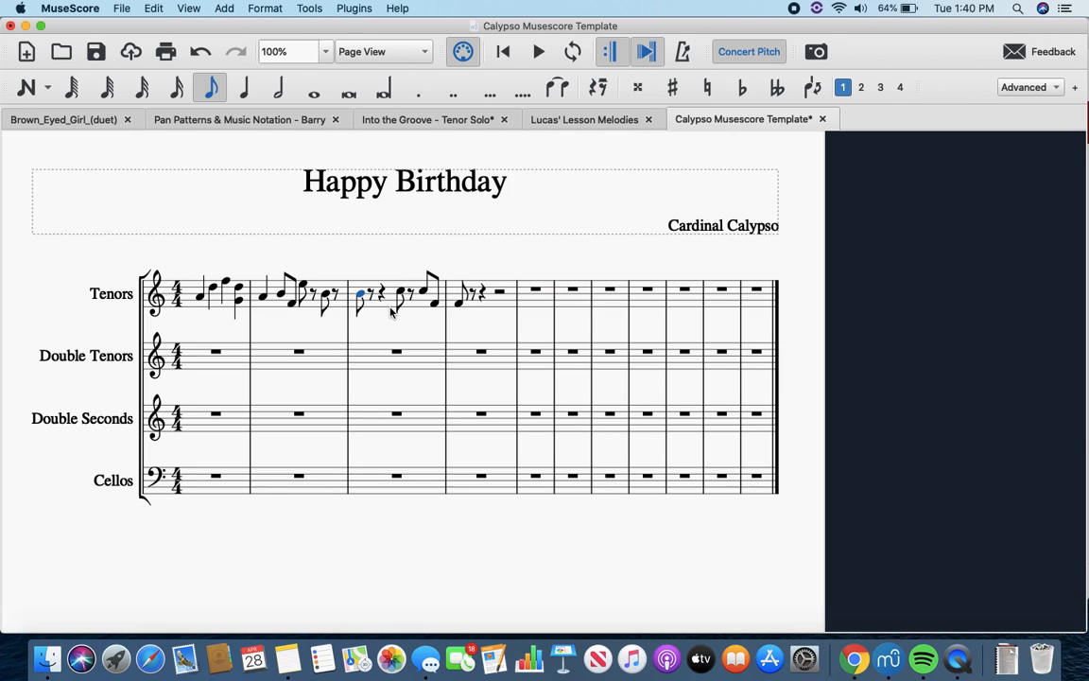
key(Insert)
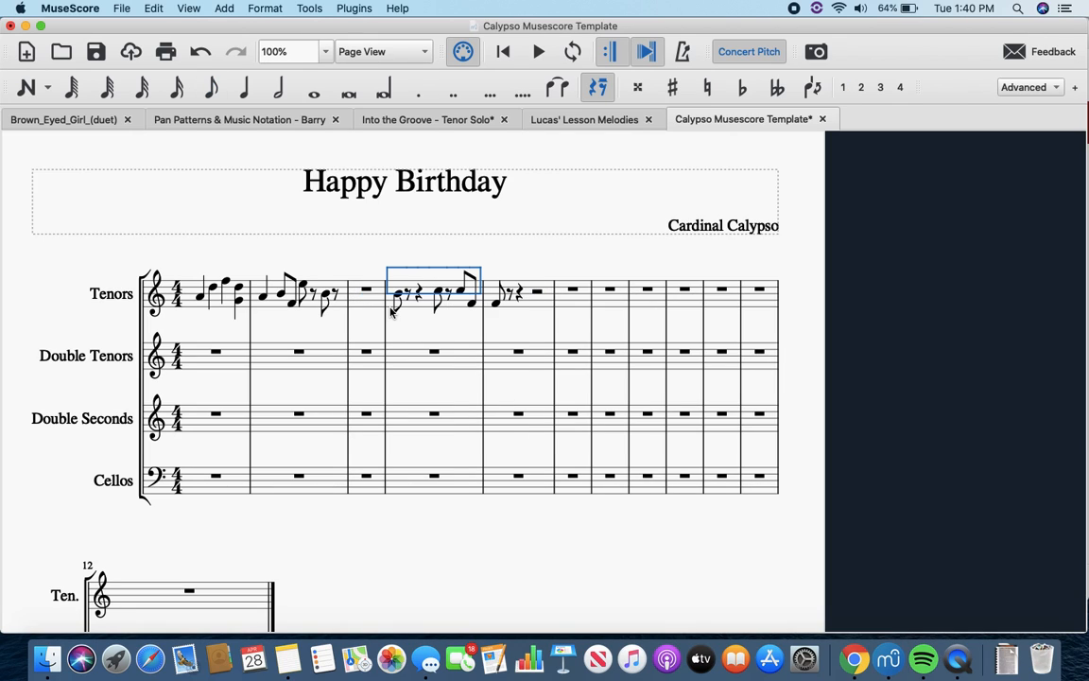
Insert 10 empty measures before the empty third measure
click(376, 274)
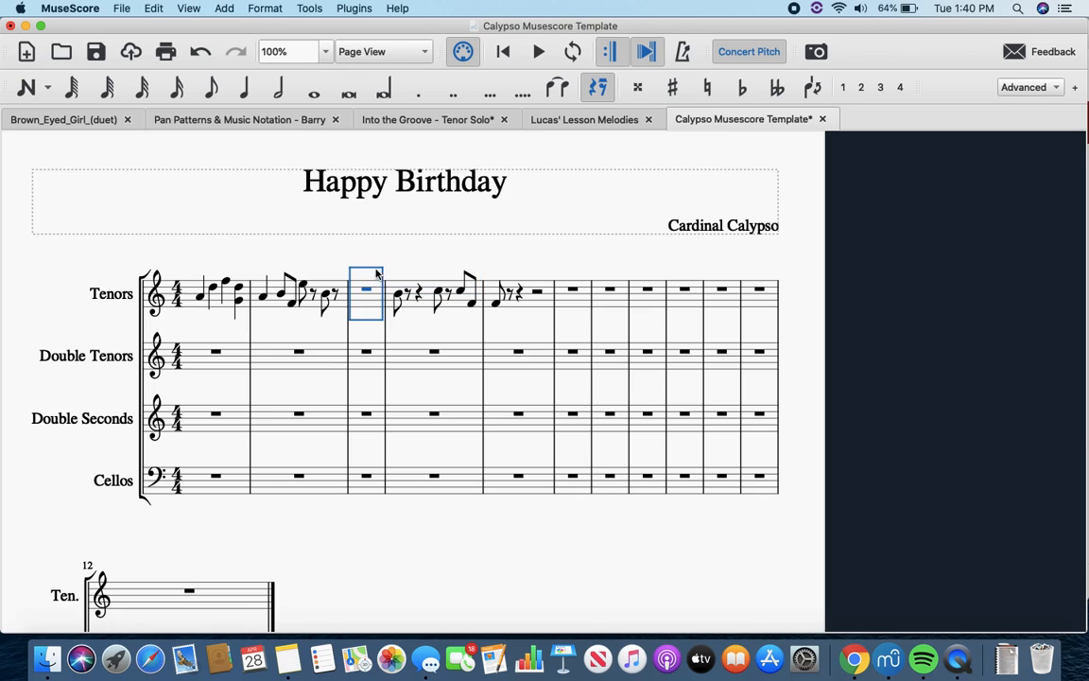
click(225, 9)
mouse_move(275, 83)
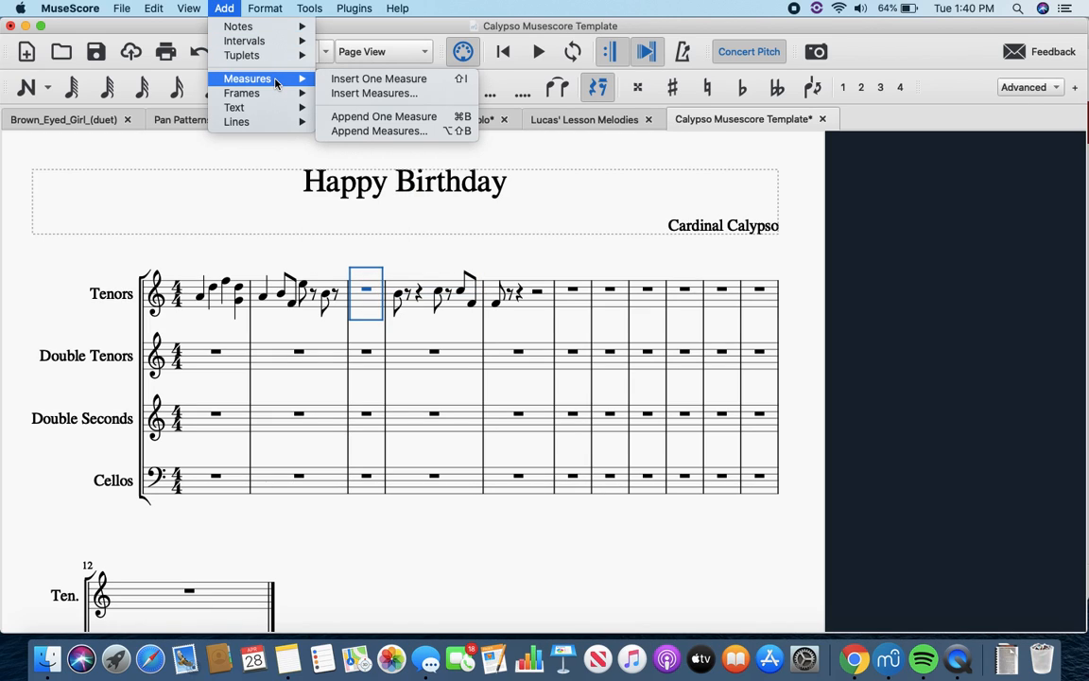
click(362, 93)
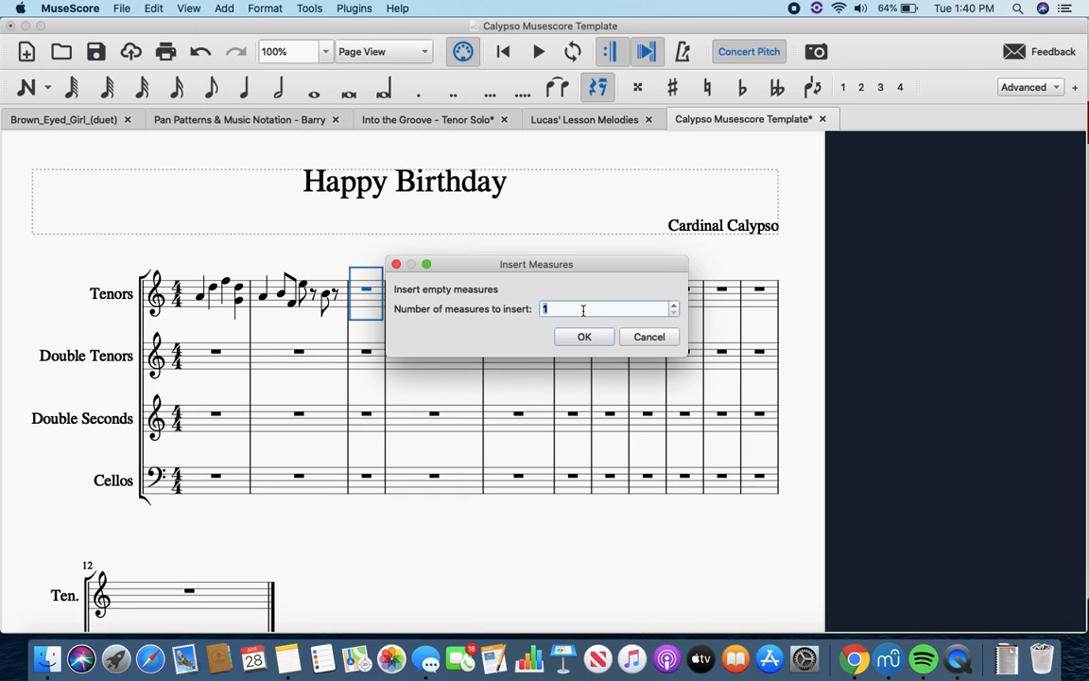
text(10)
key(Return)
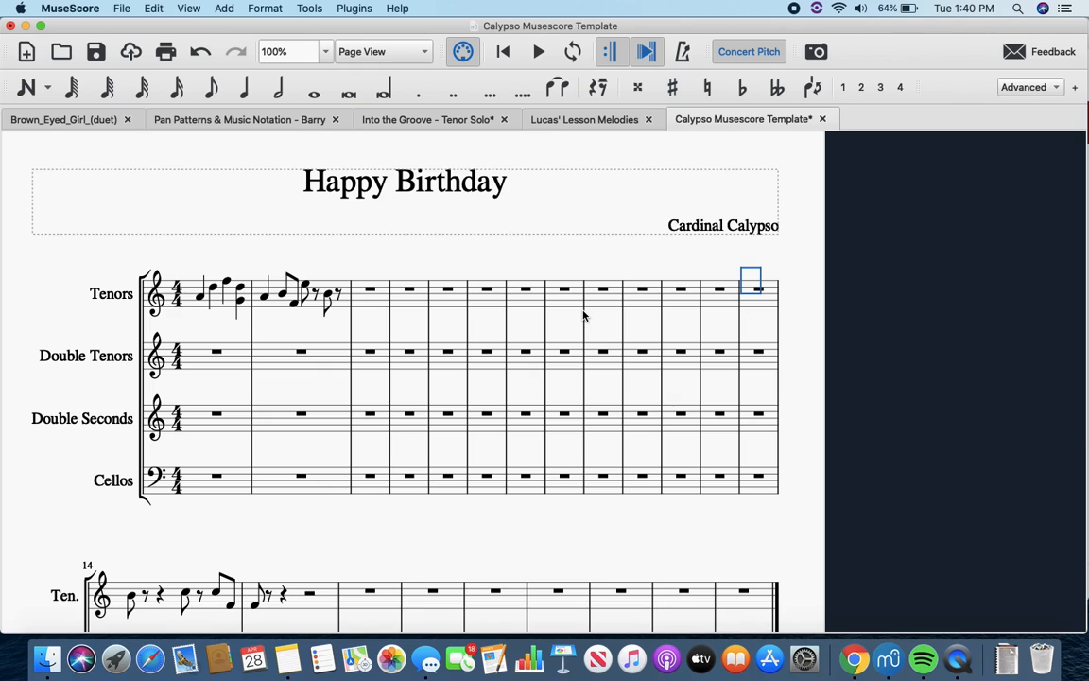
Review the options for adding measures and the lengthened score, and undo the insertion of the 10 measures
scroll(580, 331, down, 1)
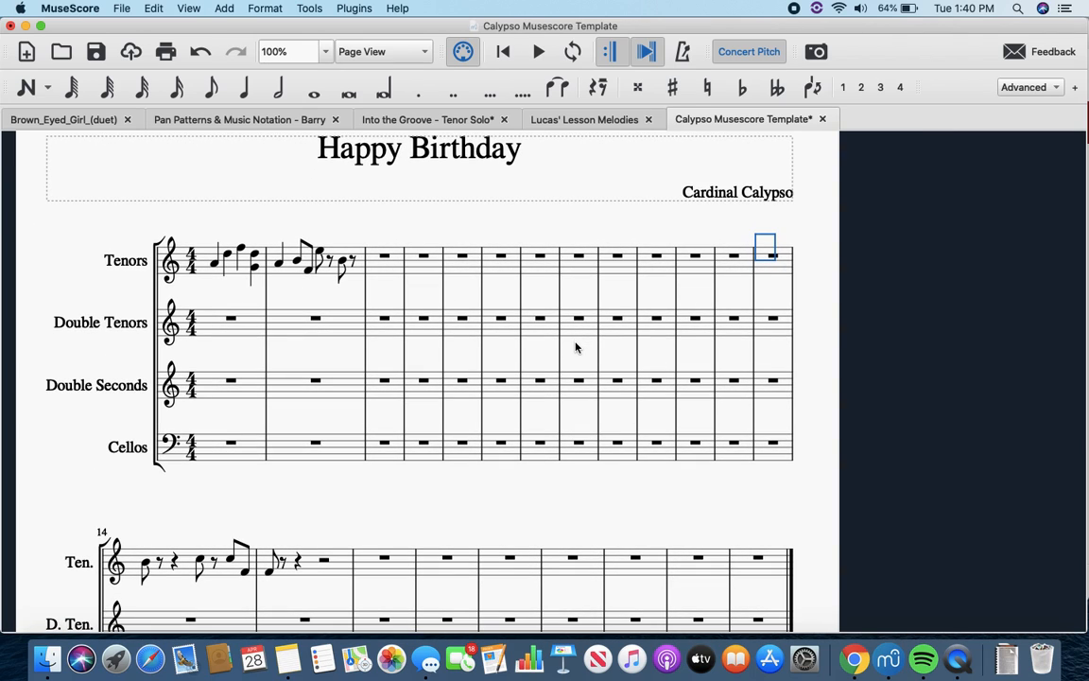
click(224, 9)
mouse_move(268, 60)
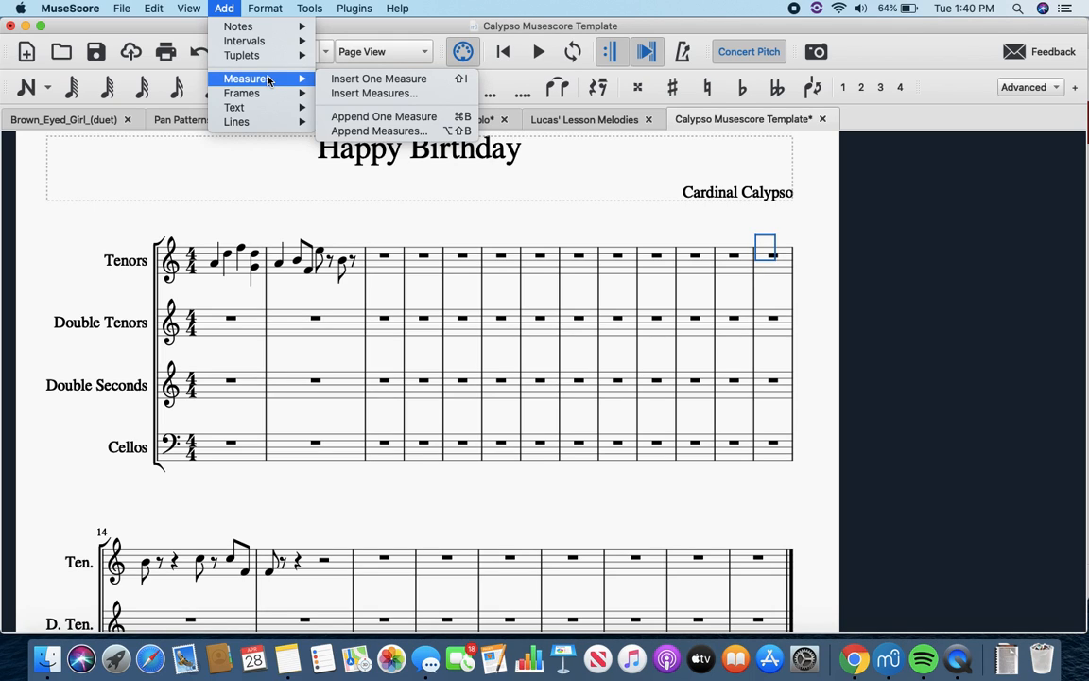
click(478, 286)
scroll(462, 308, down, 3)
scroll(462, 306, up, 2)
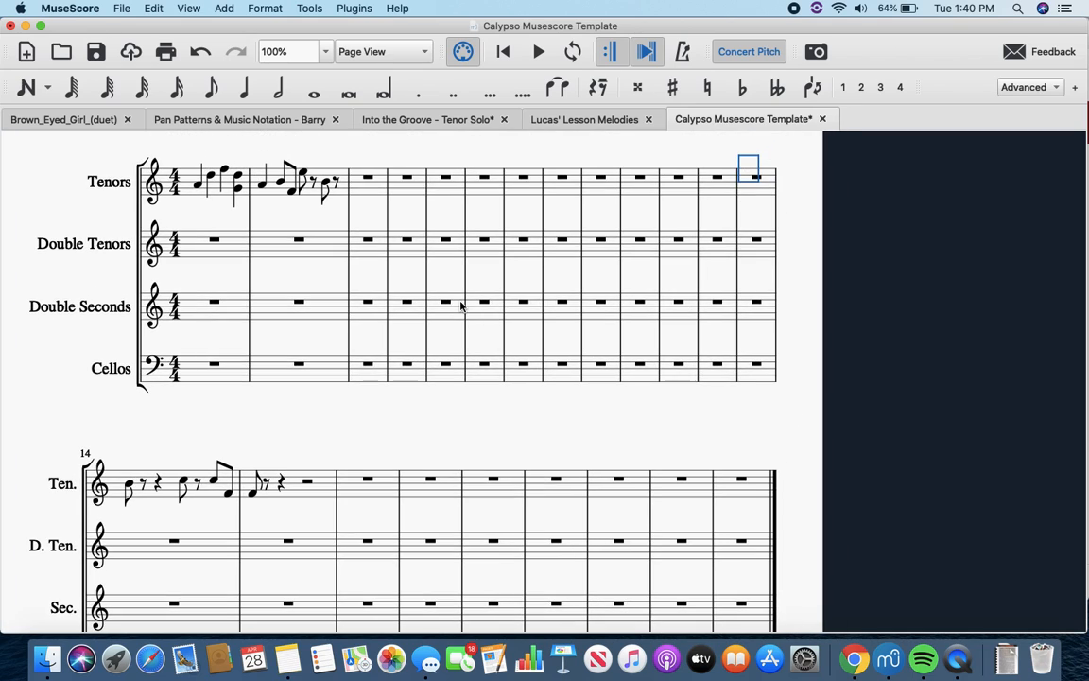
key(super+z)
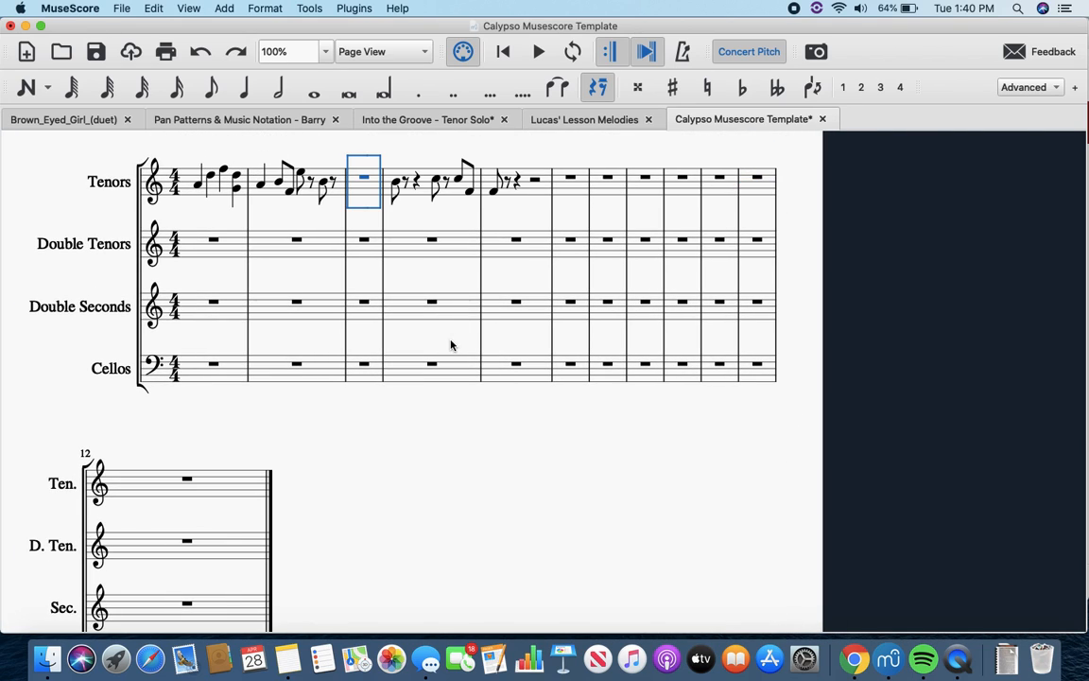
Delete the empty third measure from all four staves, from Tenors through Cellos
scroll(452, 343, up, 3)
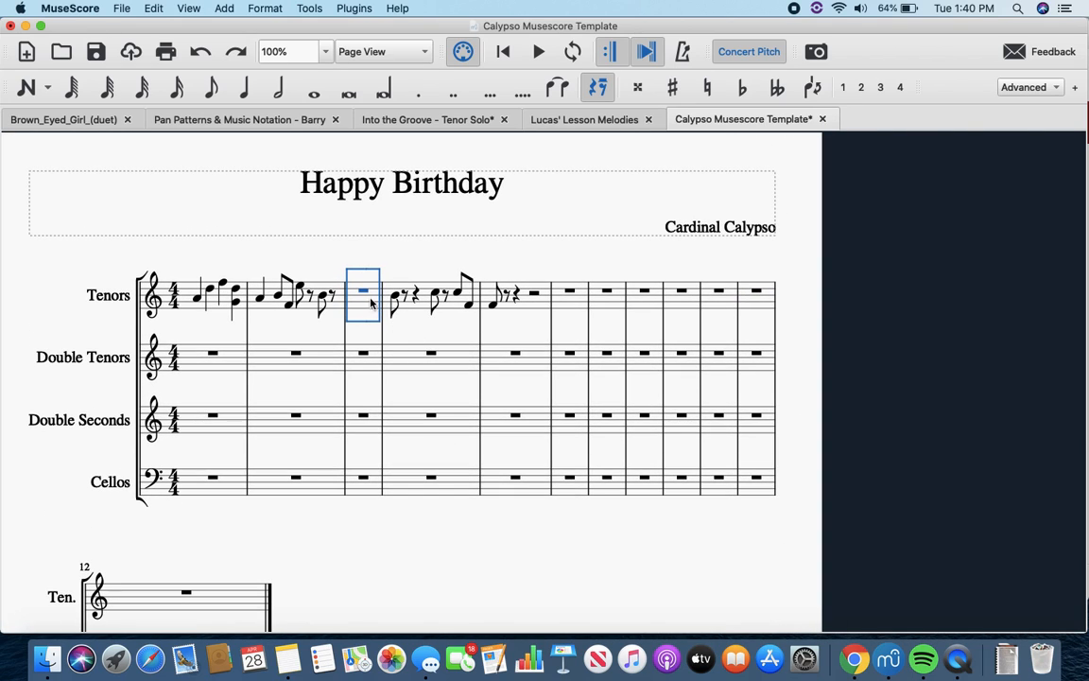
shift+click(371, 482)
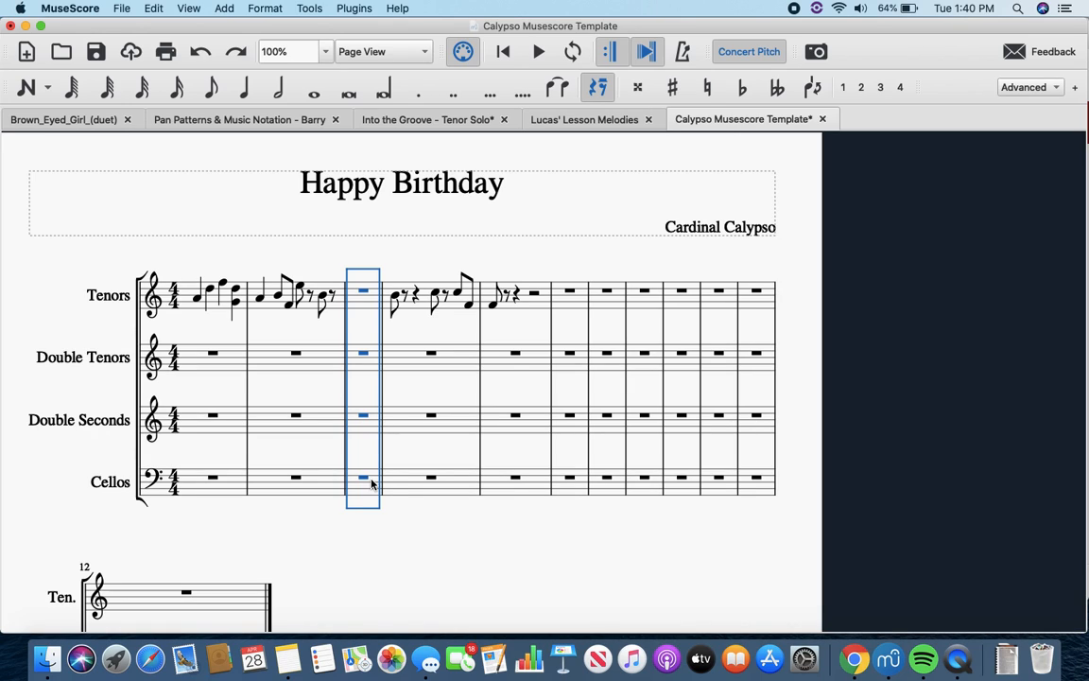
key(super+BackSpace)
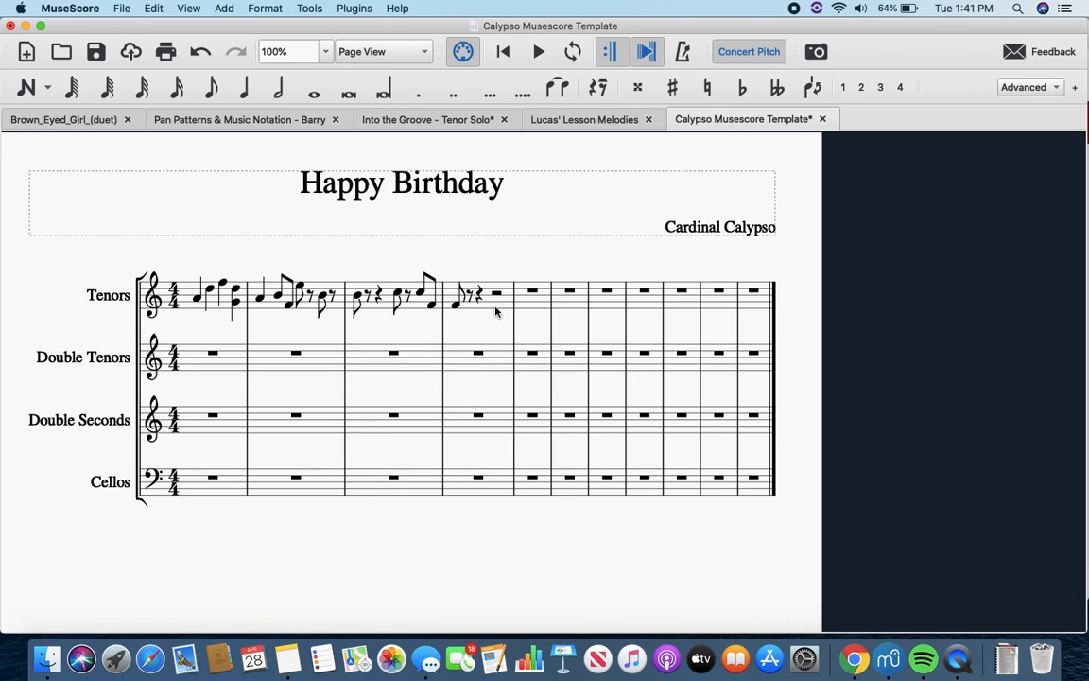
Clear the contents of the third Tenors measure and undo the deletion
click(379, 311)
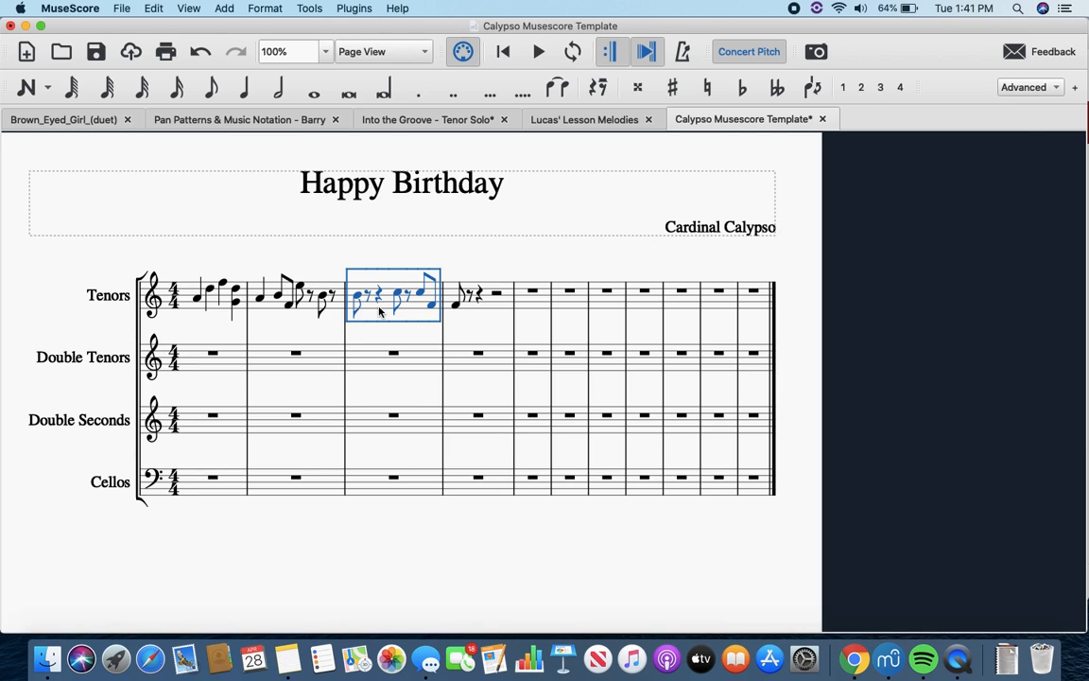
key(BackSpace)
key(super+v)
click(295, 355)
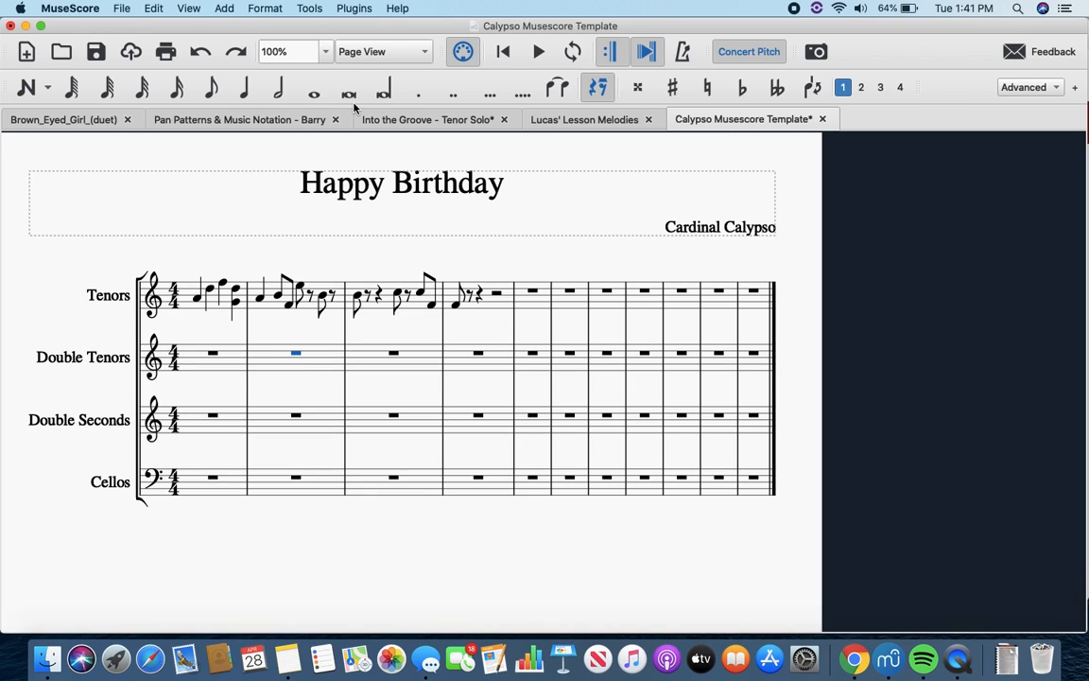
Select the first Tenors note and show the Play Panel
click(197, 301)
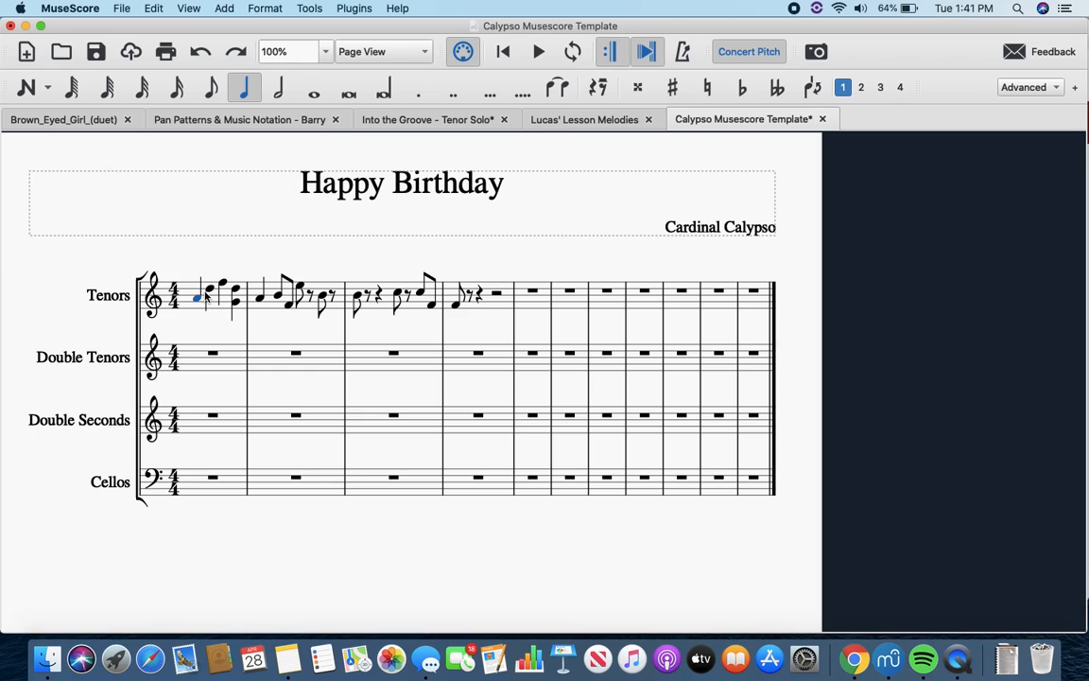
click(189, 8)
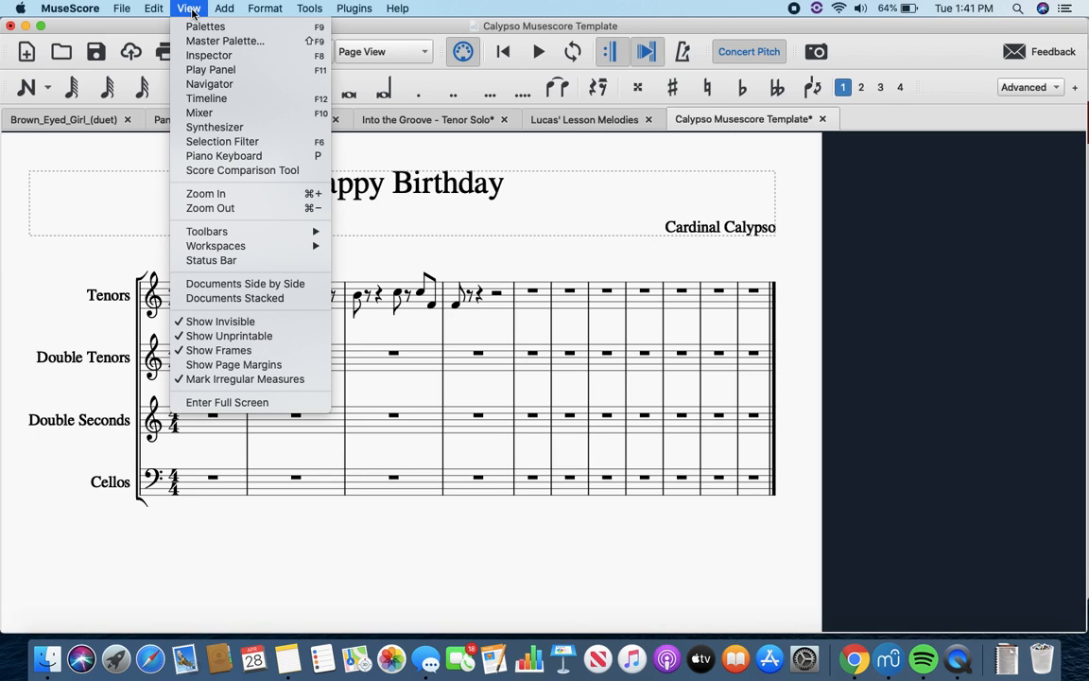
click(210, 70)
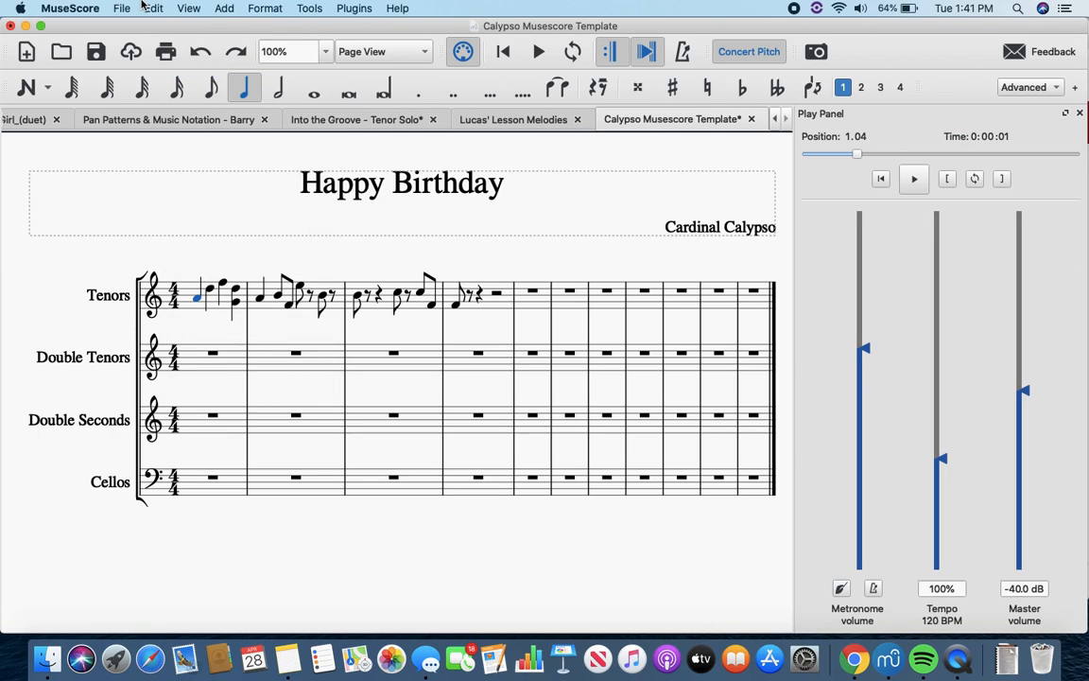
Look at the Master Palette and the Mixer, close the Mixer, and return to the score window
click(186, 9)
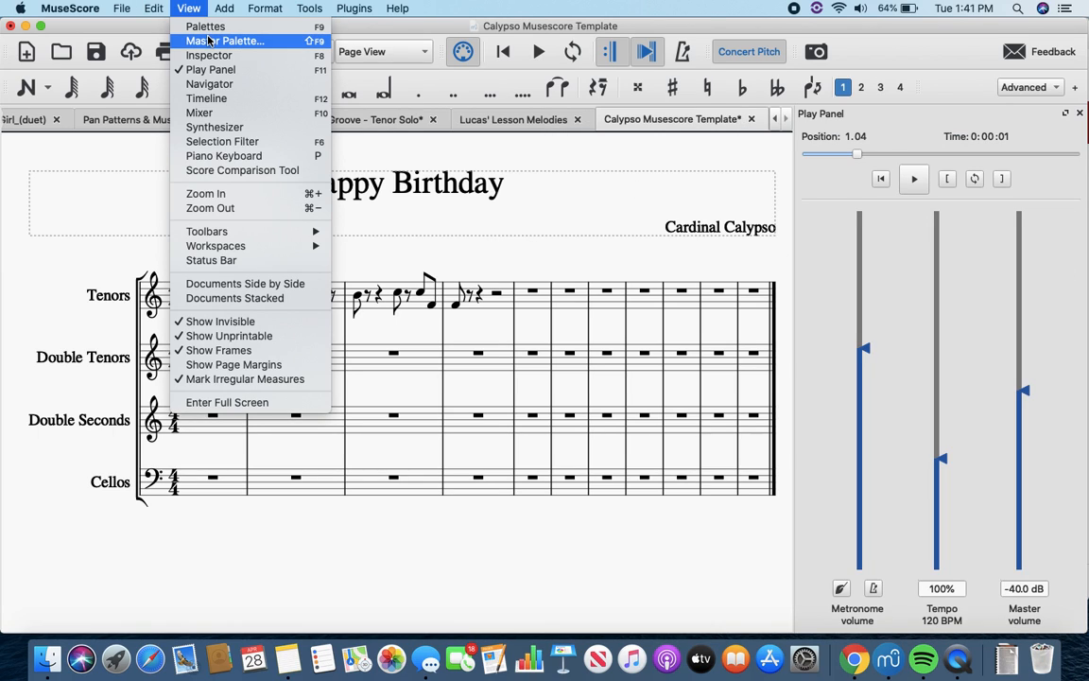
click(209, 40)
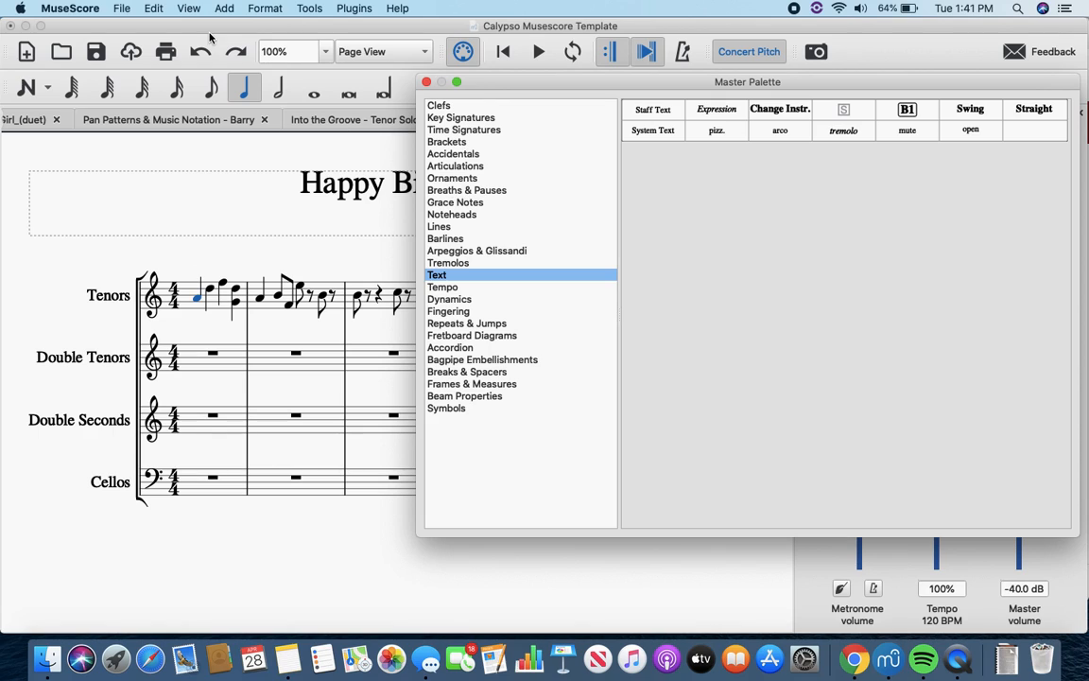
click(187, 10)
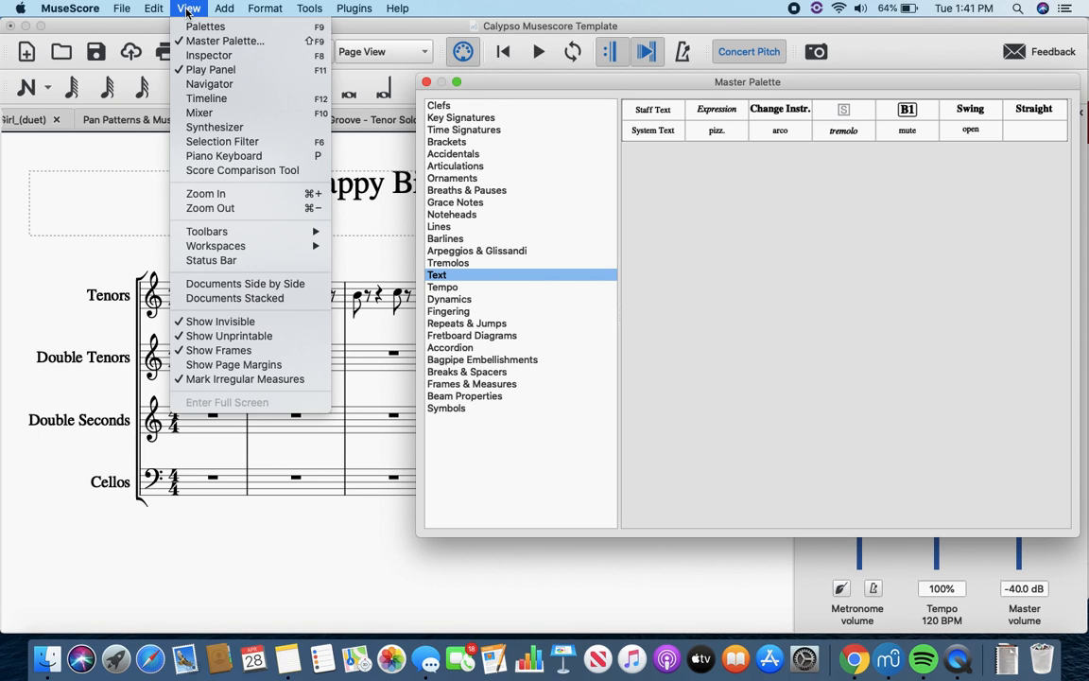
click(195, 111)
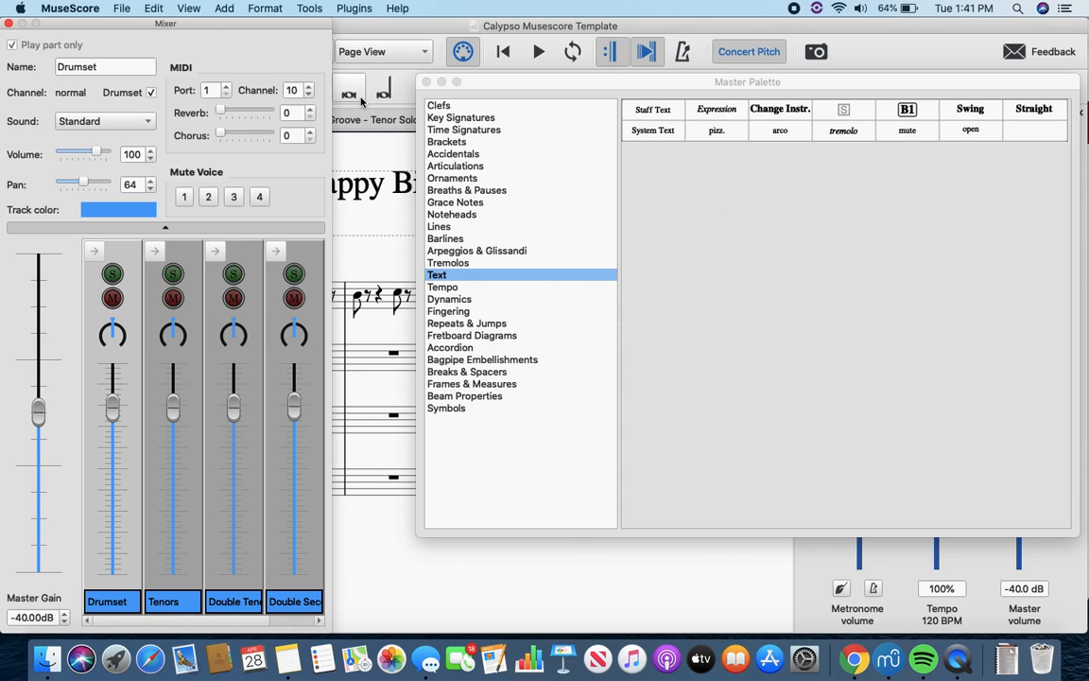
click(9, 24)
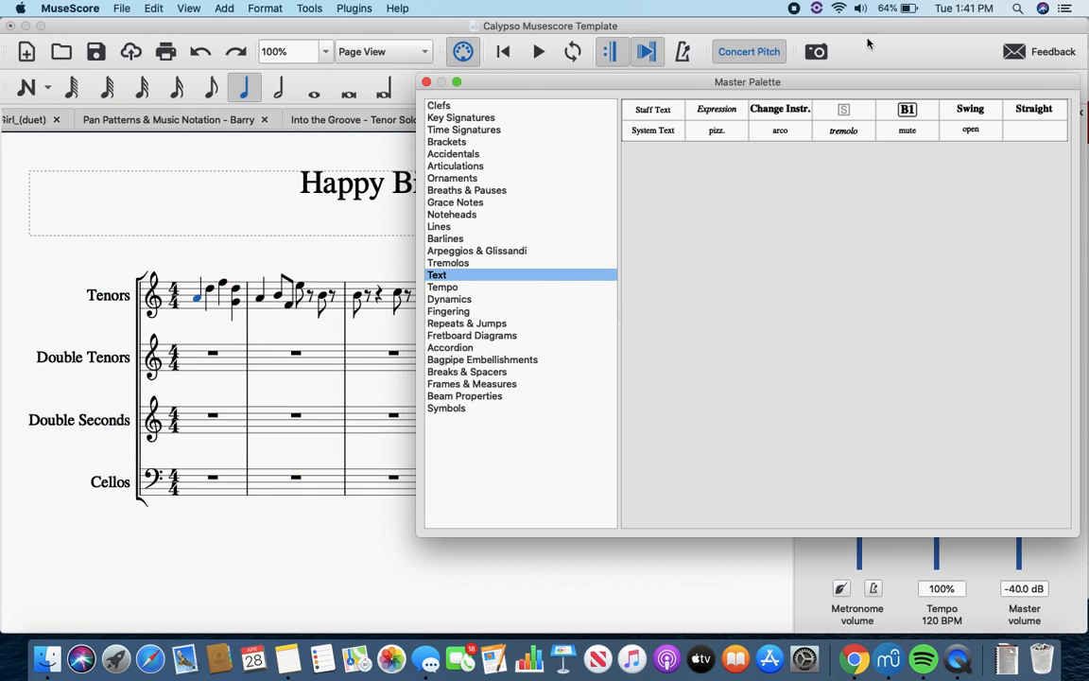
click(802, 44)
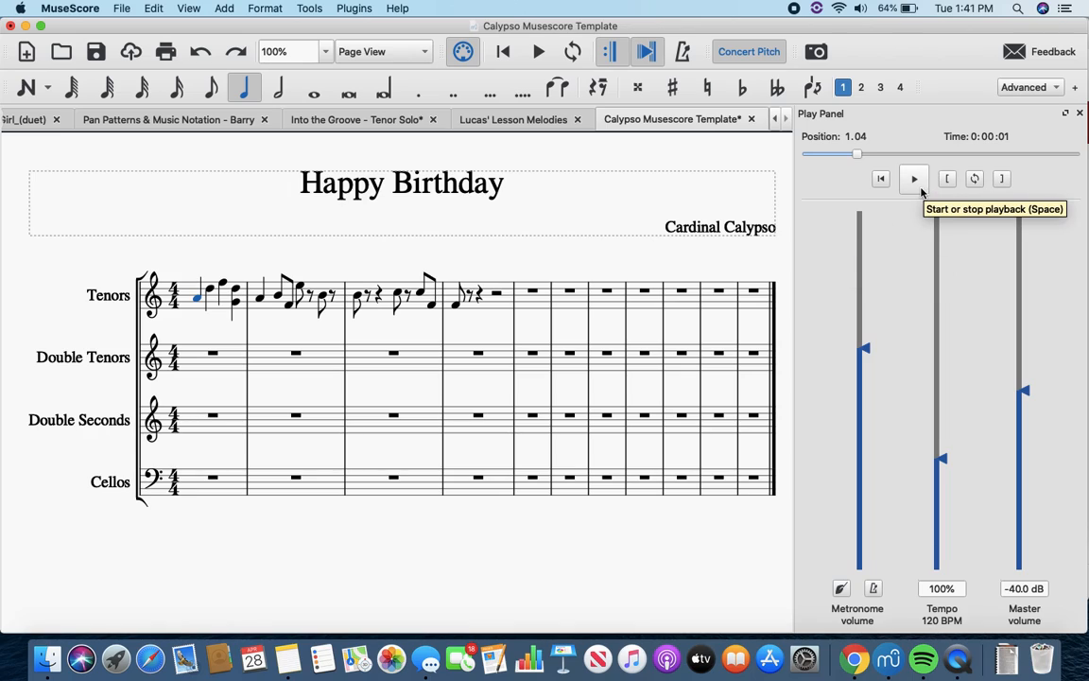
Play and stop the score from the first note and from the third measure's first note, and rewind to the start
click(914, 180)
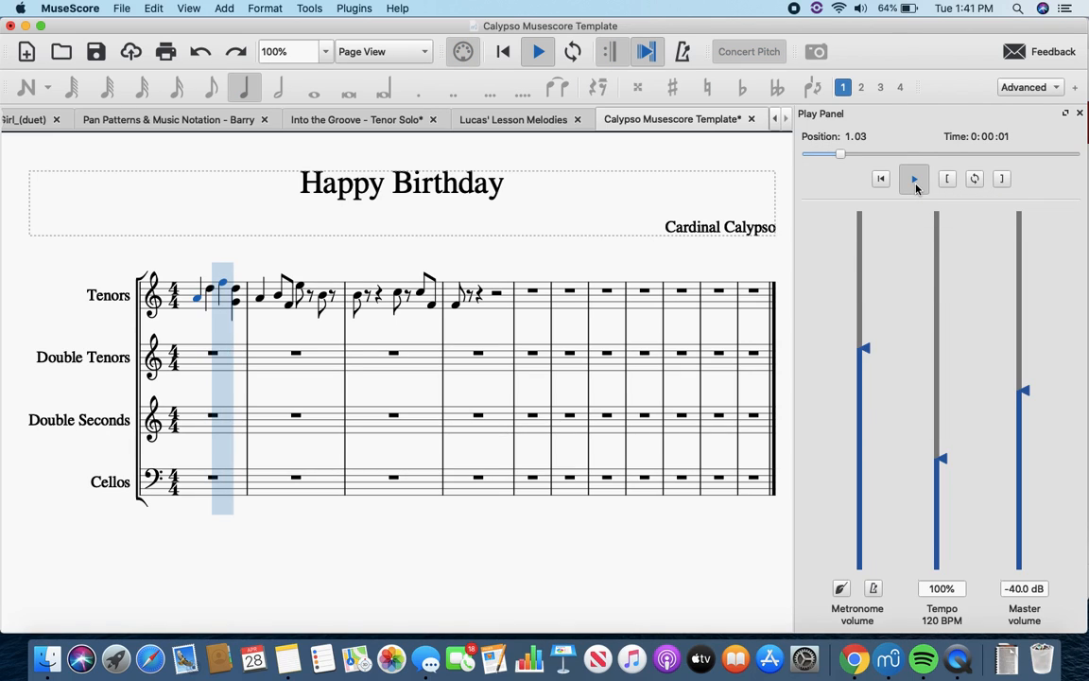
click(914, 182)
click(356, 298)
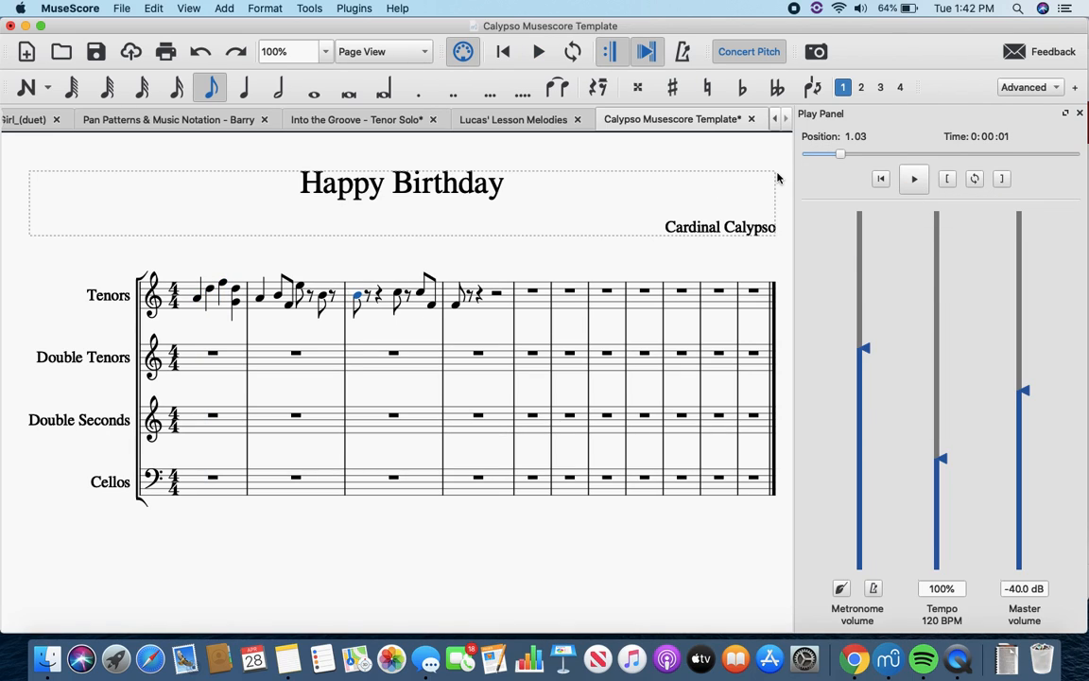
click(911, 189)
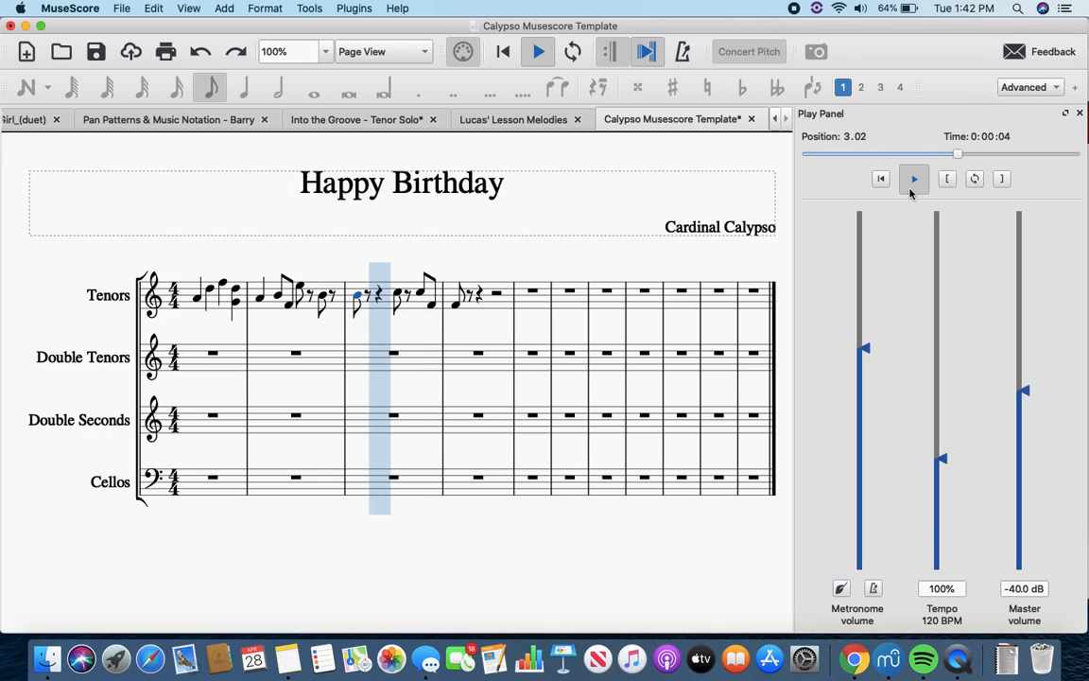
click(913, 182)
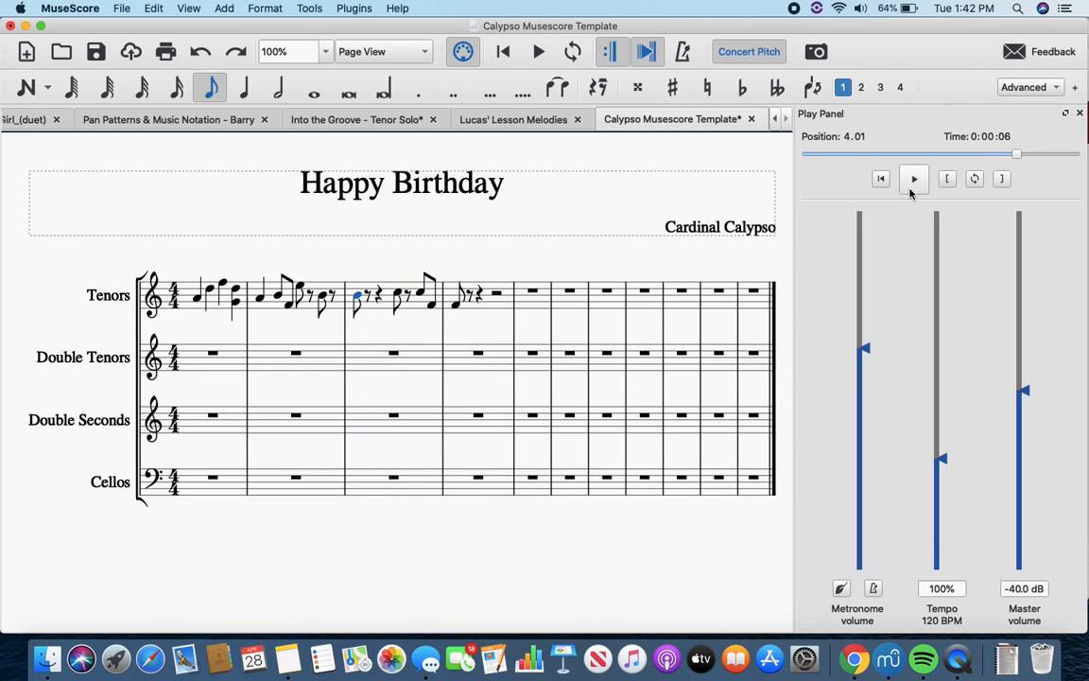
click(880, 179)
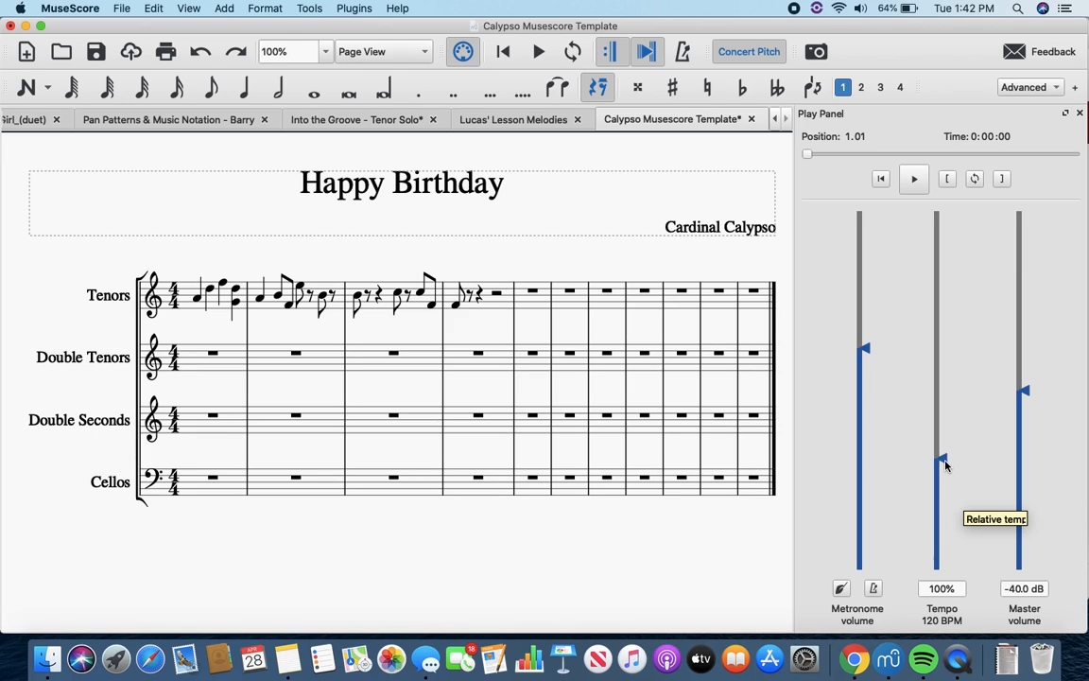
Slow the playback tempo to 41% and play briefly from the first Tenors note
drag(945, 464, 943, 531)
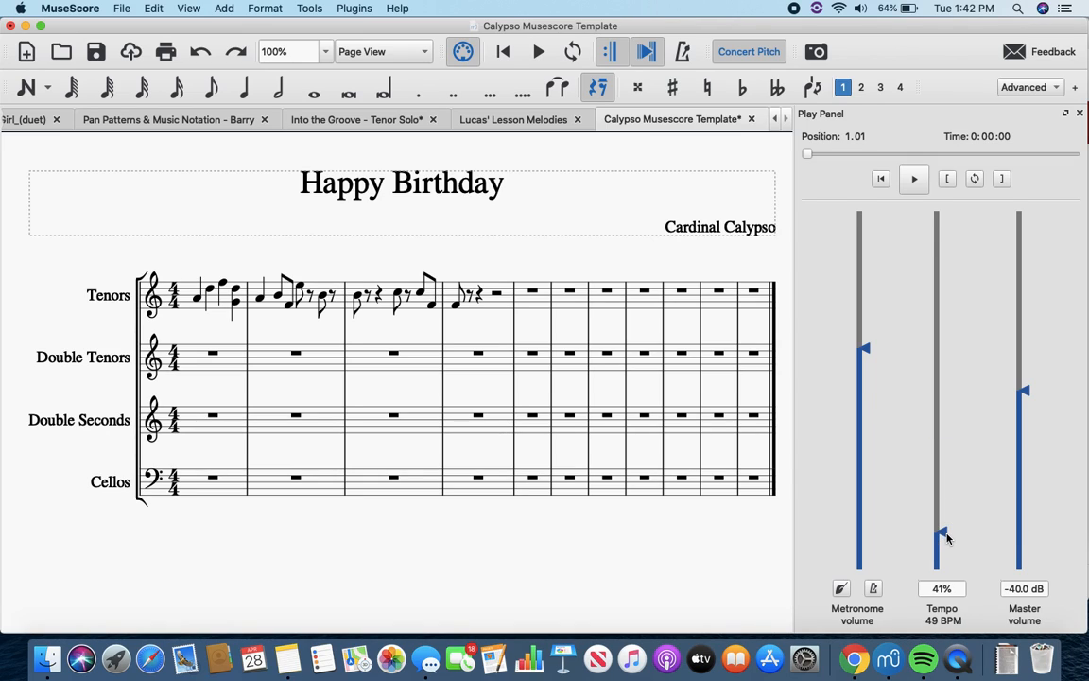
click(201, 301)
key(space)
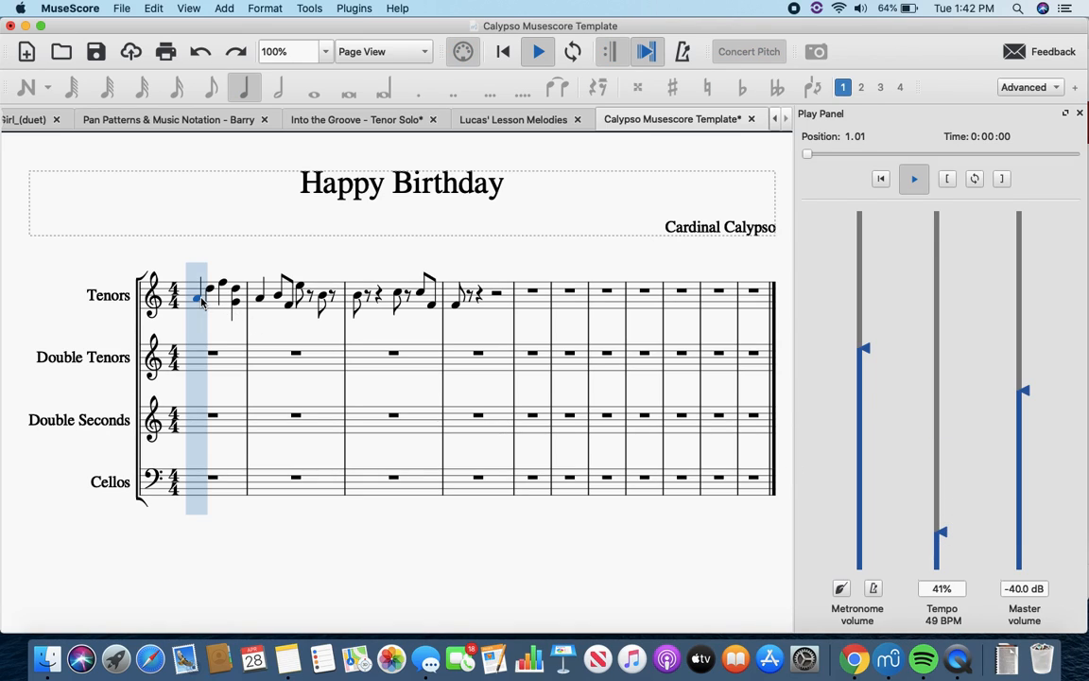
key(space)
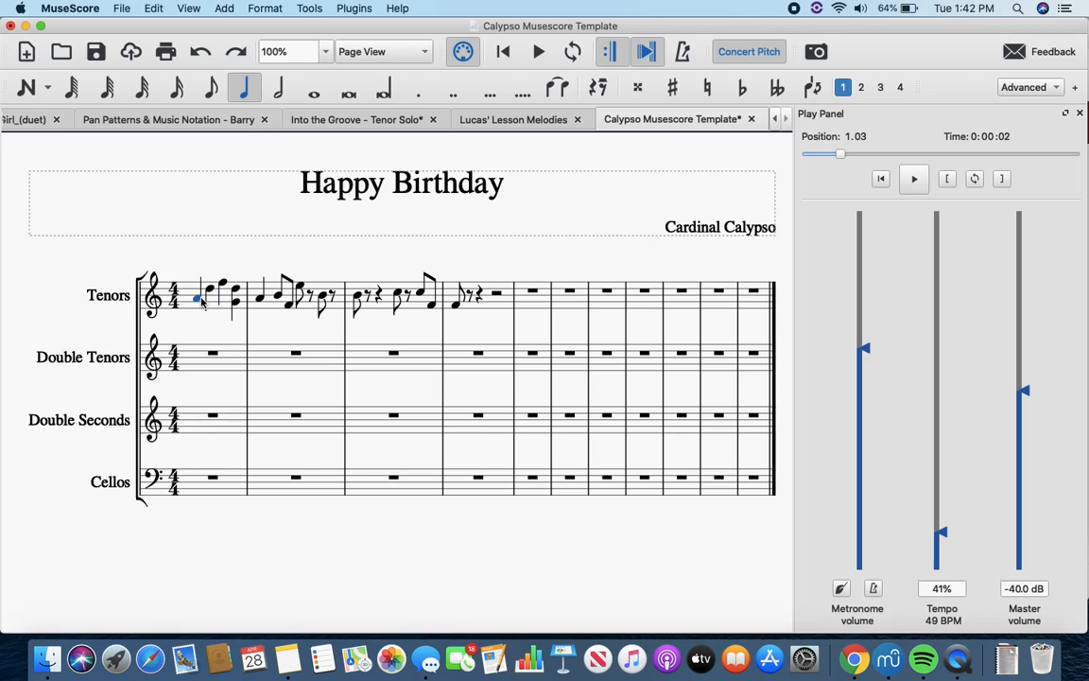
Set the playback tempo to 101% and play the opening with the metronome on
drag(941, 531, 945, 457)
click(874, 590)
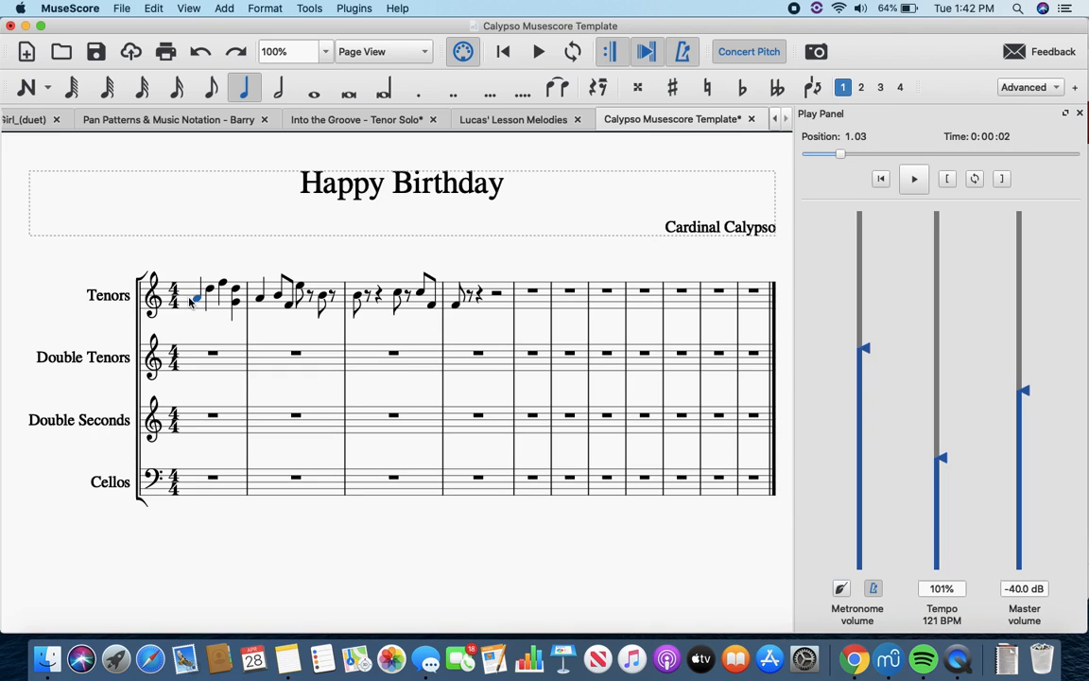
key(space)
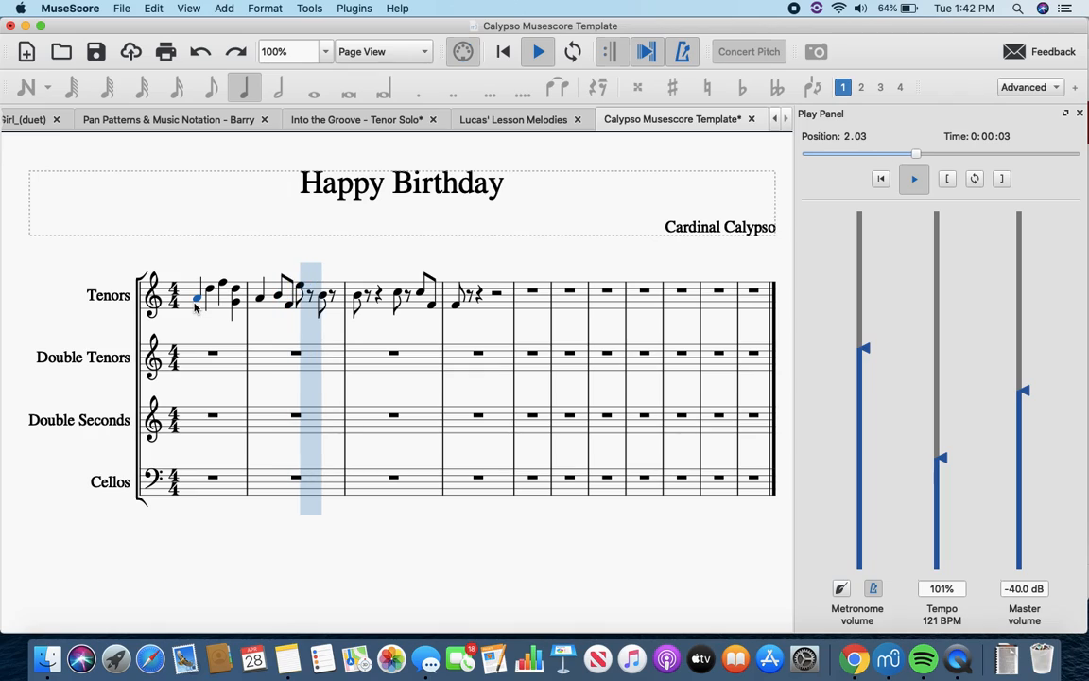
key(space)
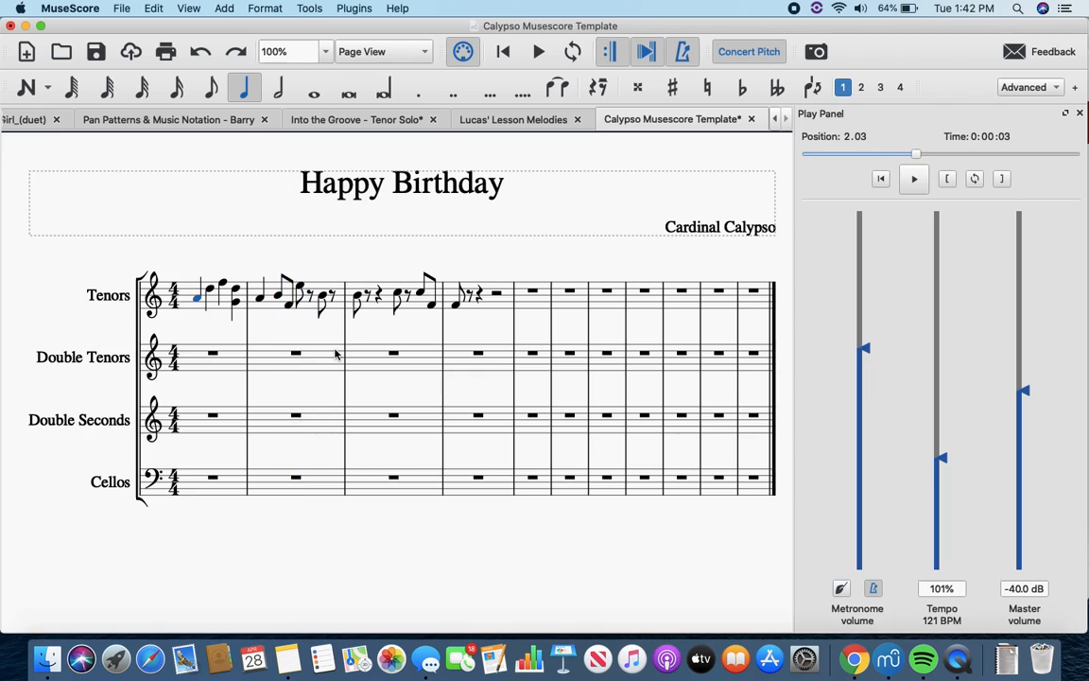
Play the opening from the first note with the count-in enabled, and turn the metronome and count-in off
click(840, 590)
click(195, 297)
key(space)
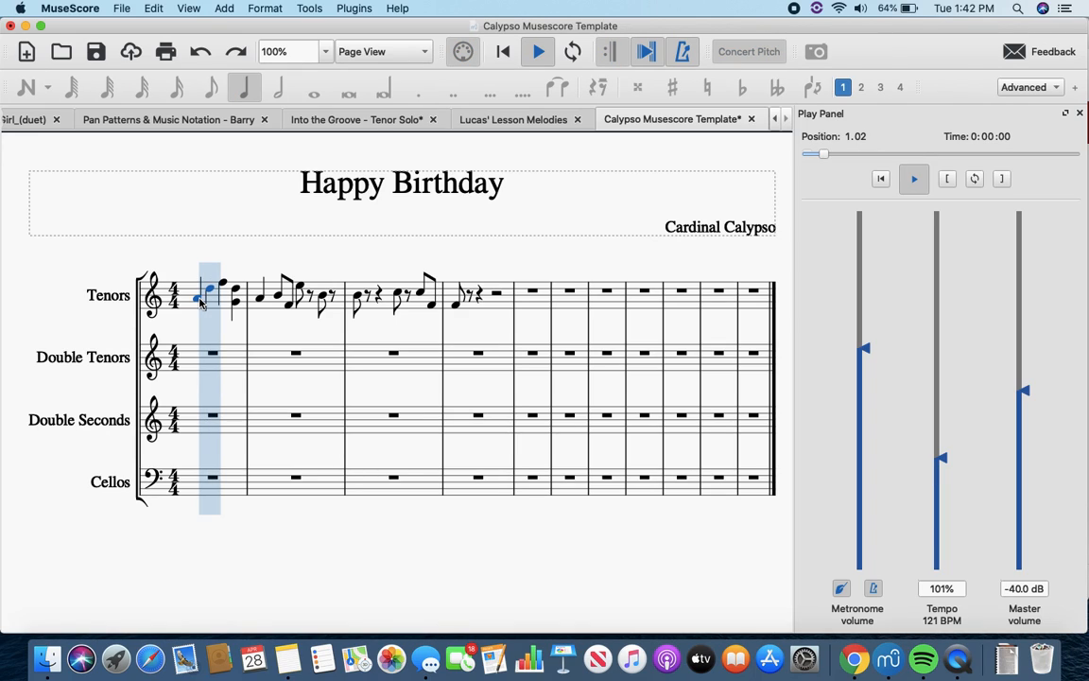
key(space)
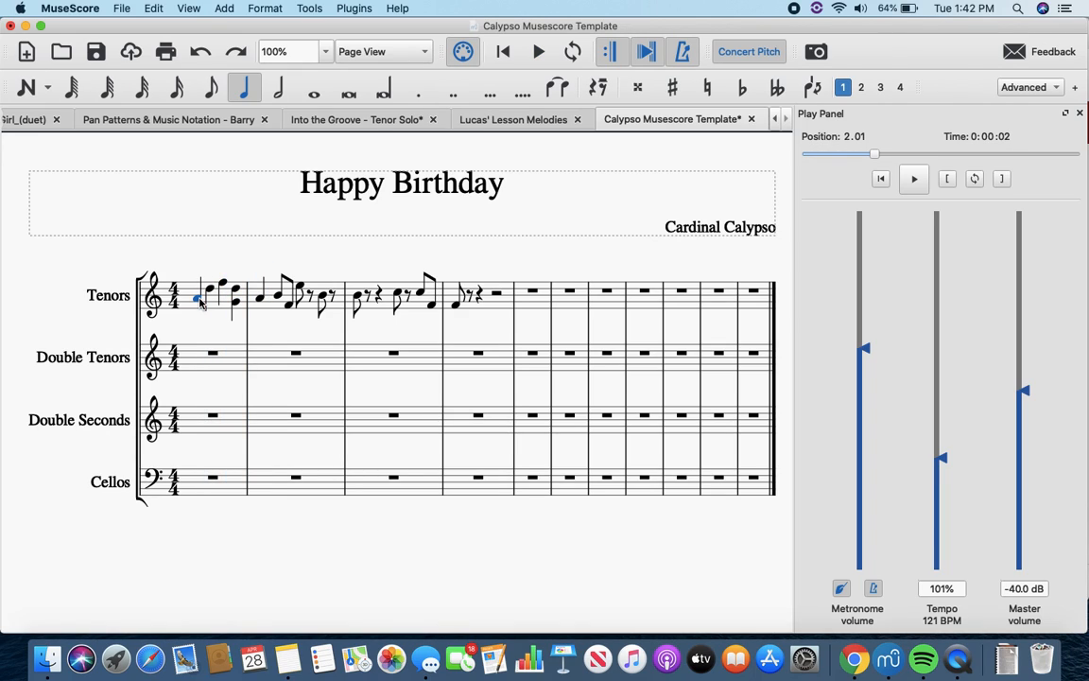
click(872, 588)
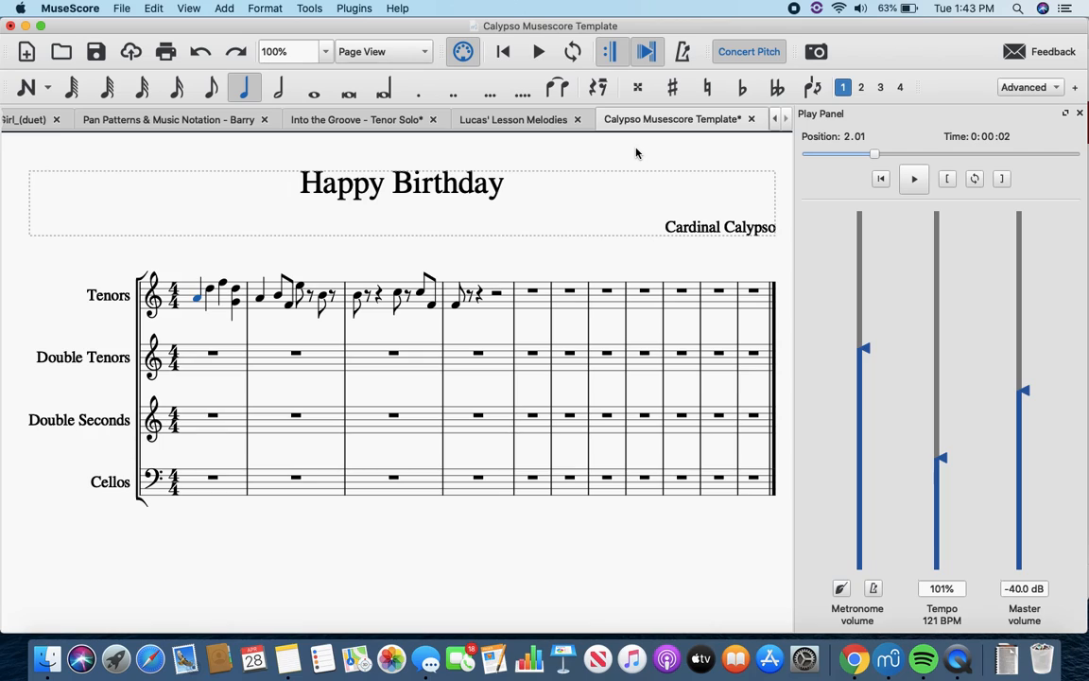
Browse the Master Palette categories and add a quarter note = 80 tempo marking at the first Tenors note
key(shift+F9)
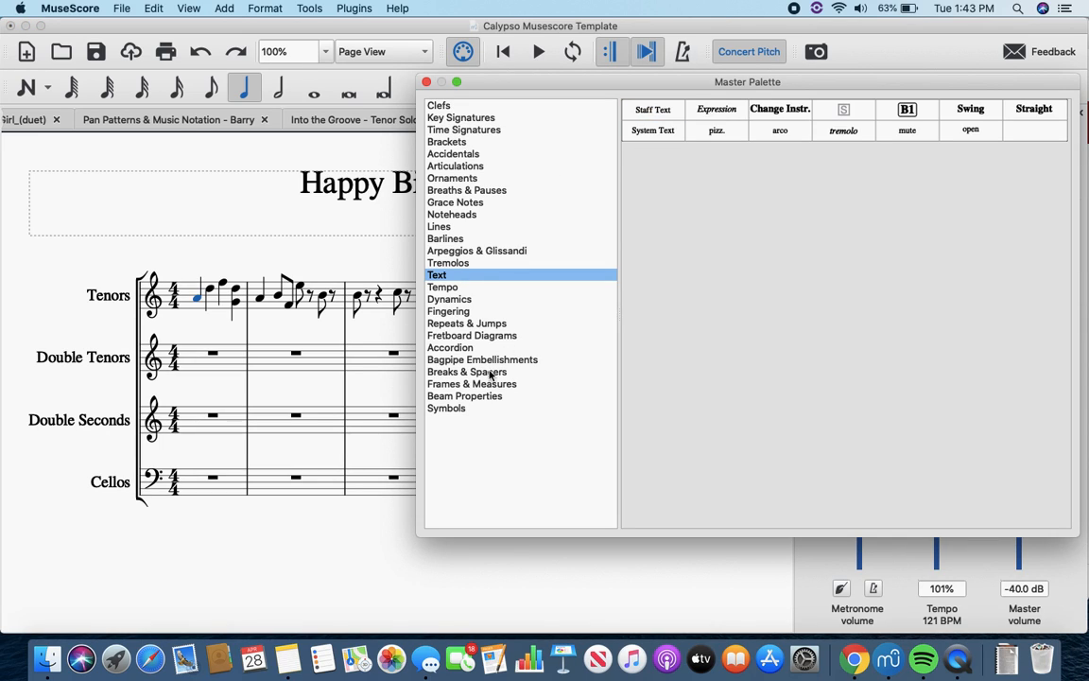
click(467, 132)
click(467, 154)
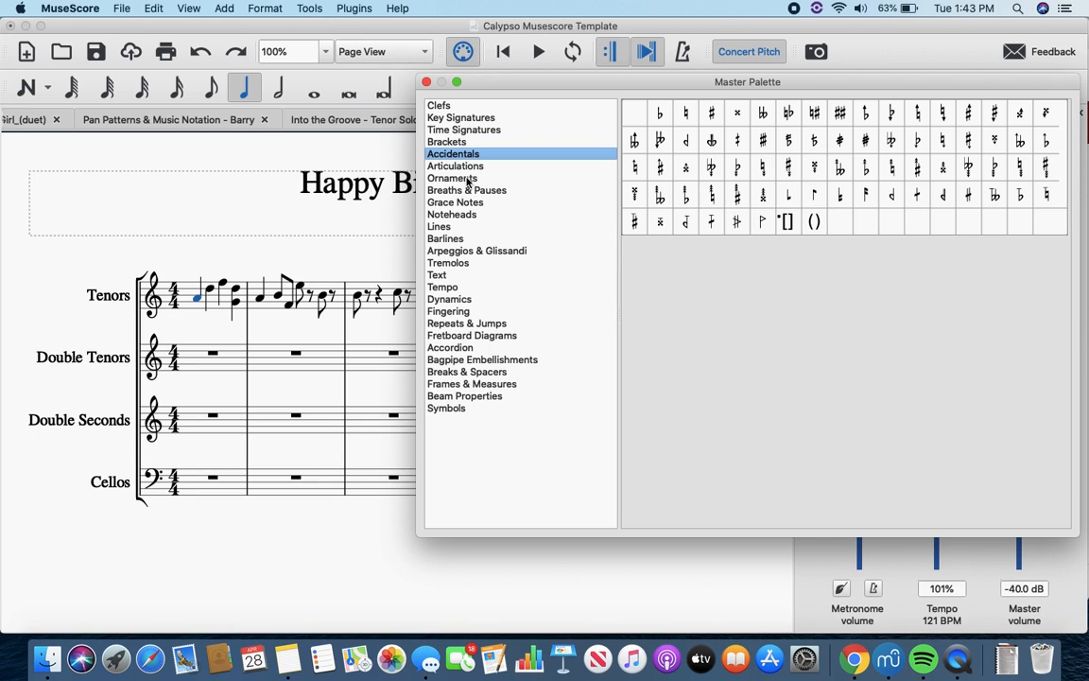
click(467, 192)
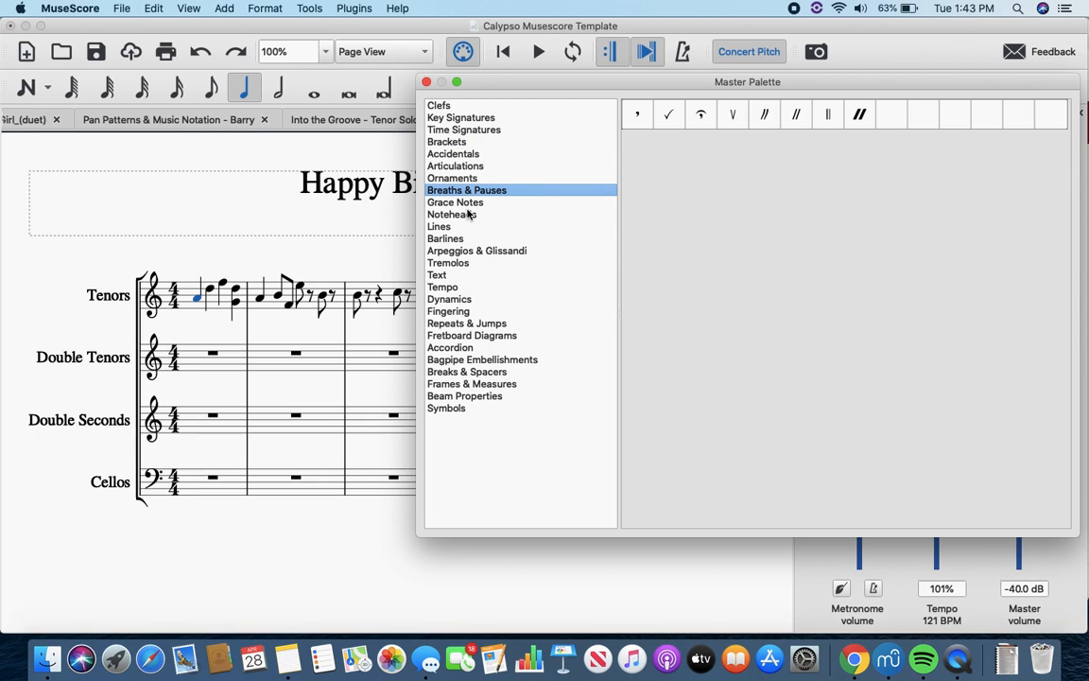
click(469, 214)
click(477, 251)
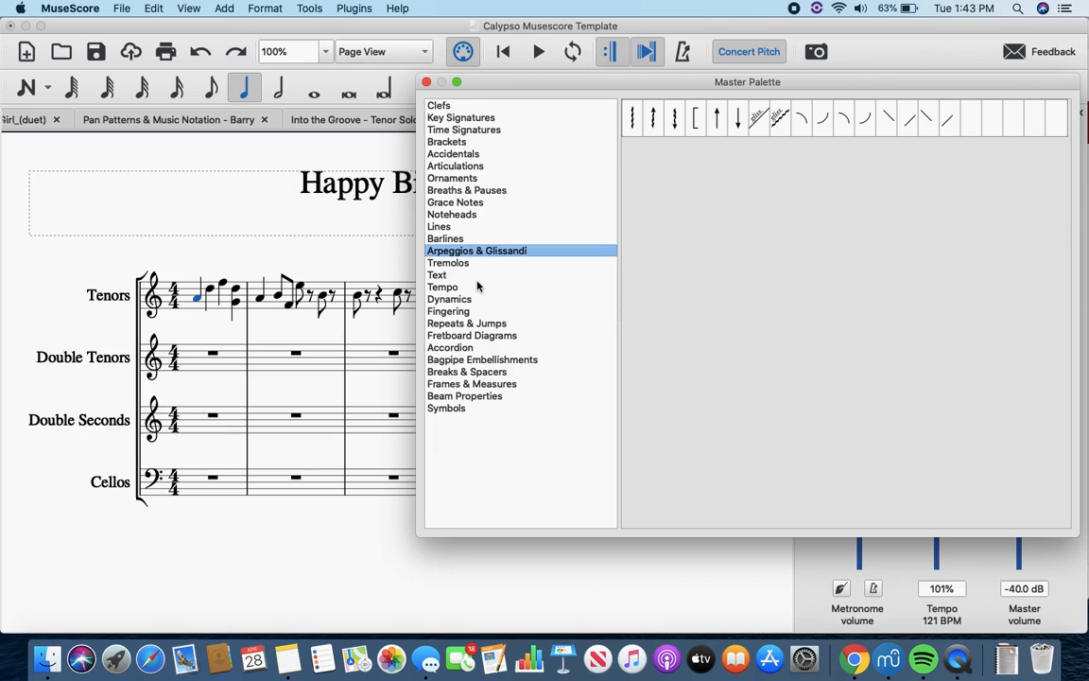
click(479, 287)
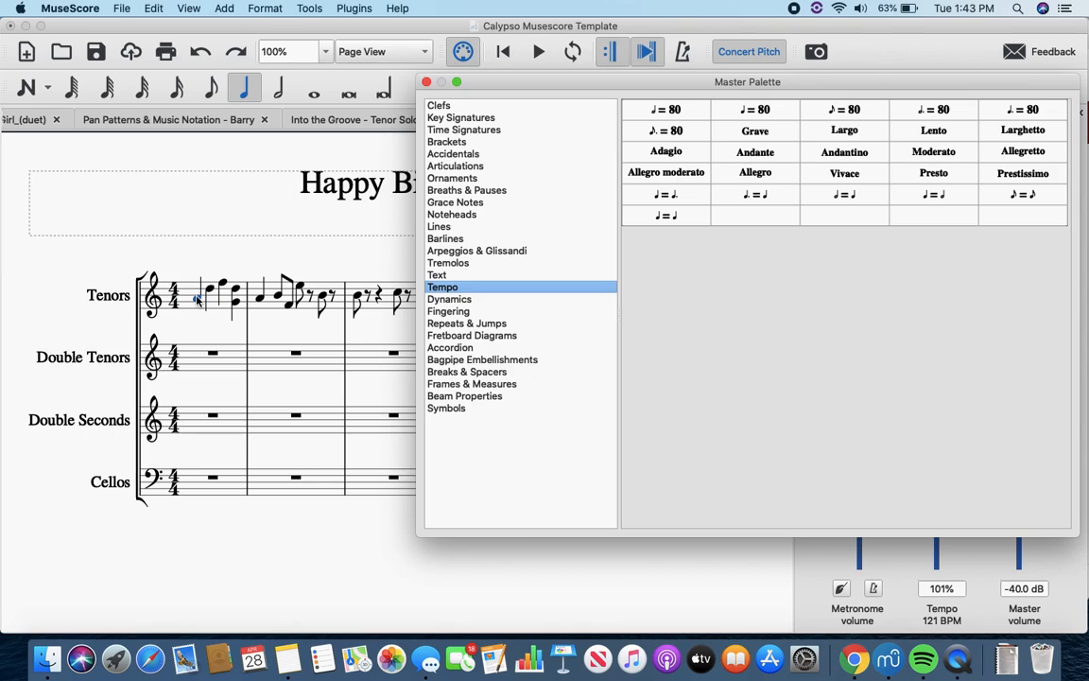
double_click(772, 112)
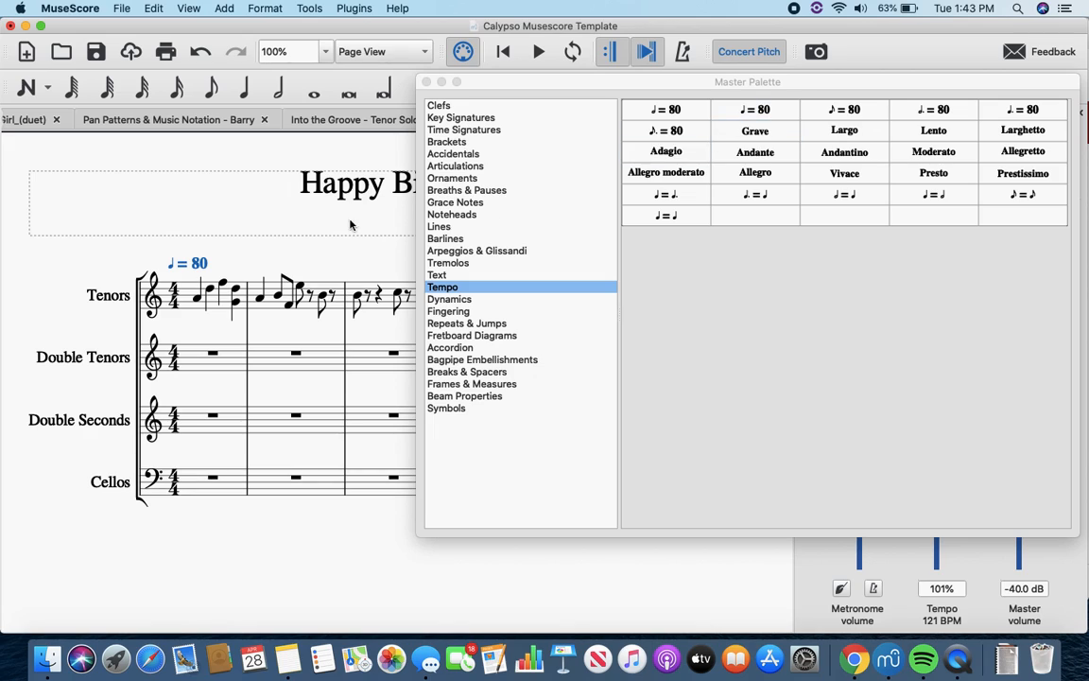
click(277, 265)
Play the score briefly from the first Tenors note to hear the tempo marking's effect
click(196, 300)
key(space)
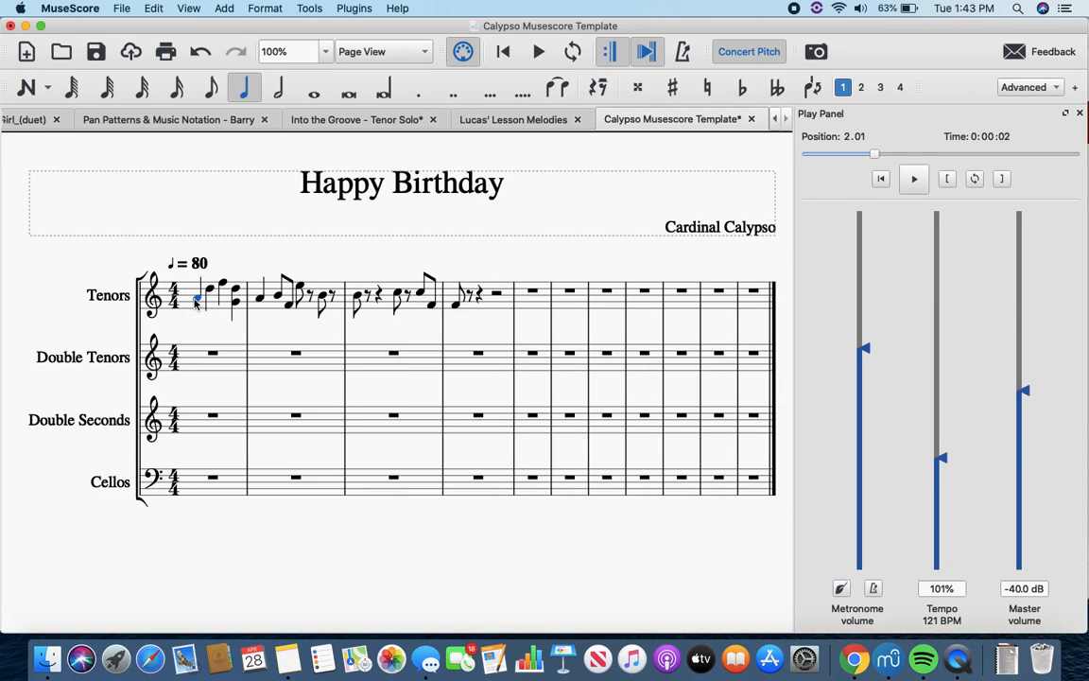
key(space)
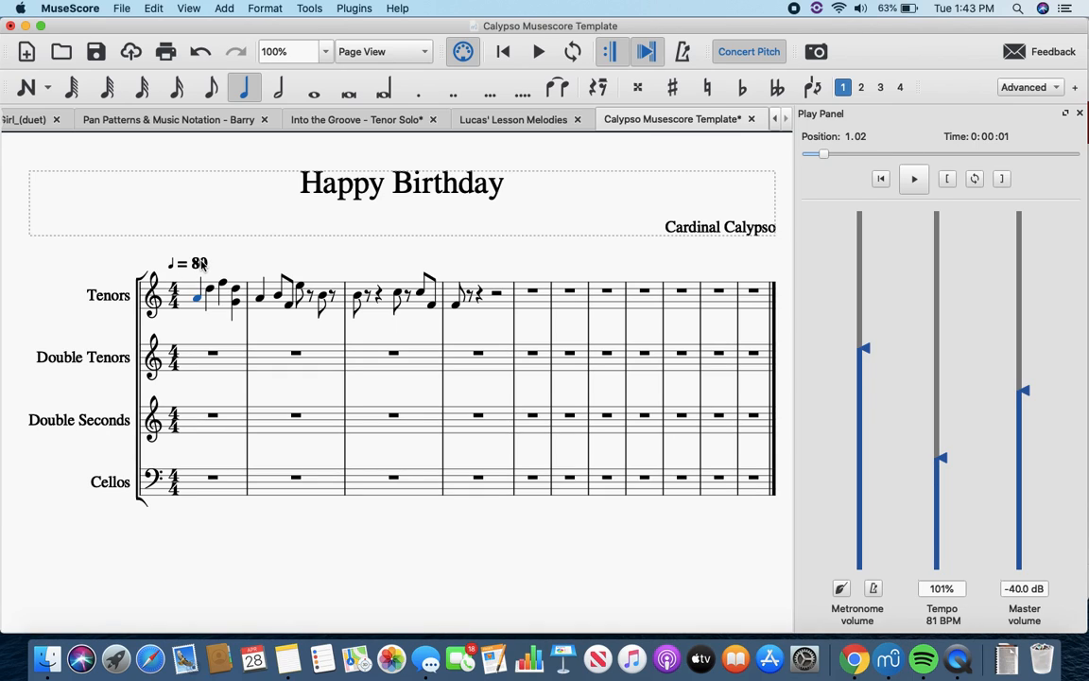
Change the tempo marking above the first measure to quarter note = 110
double_click(200, 264)
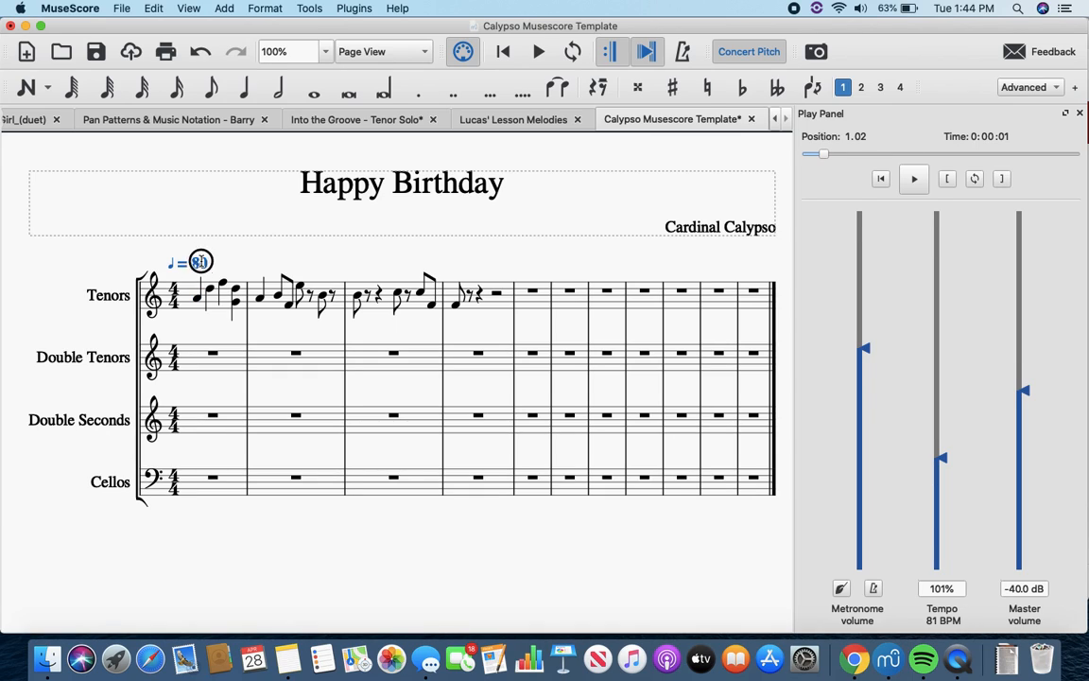
key(BackSpace)
key(BackSpace)
text(128)
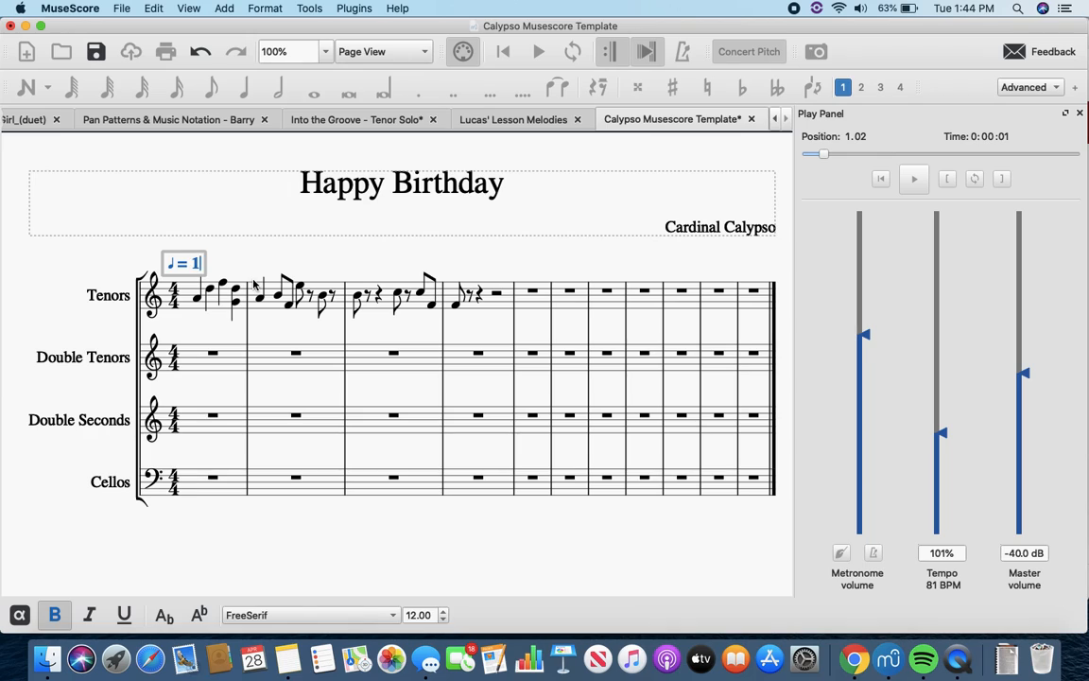
key(BackSpace)
key(BackSpace)
text(10)
click(241, 260)
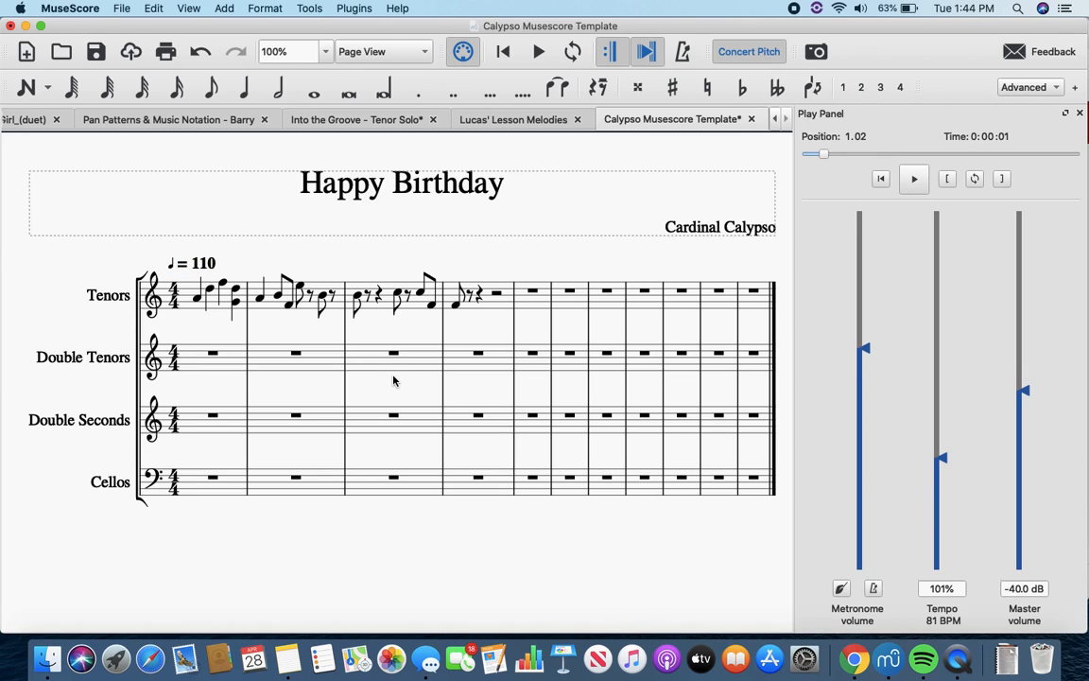